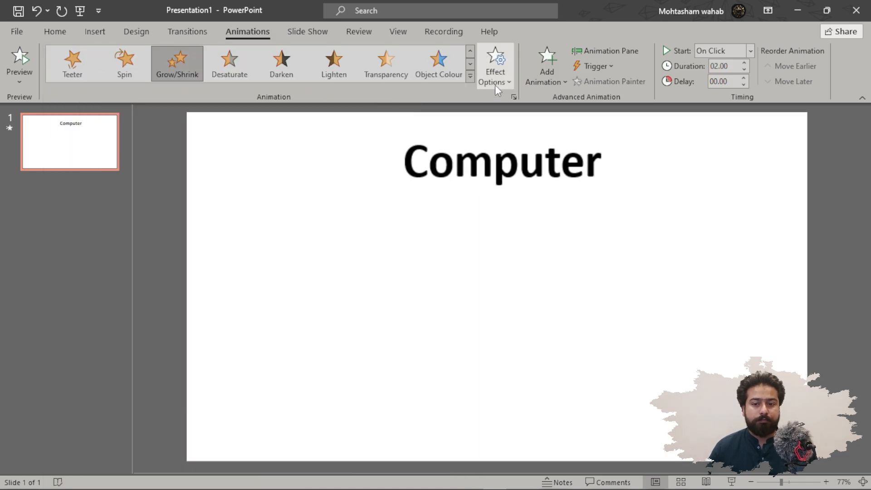
Apply the Loops motion path to the Computer title from the full animation gallery.
left_click(470, 75)
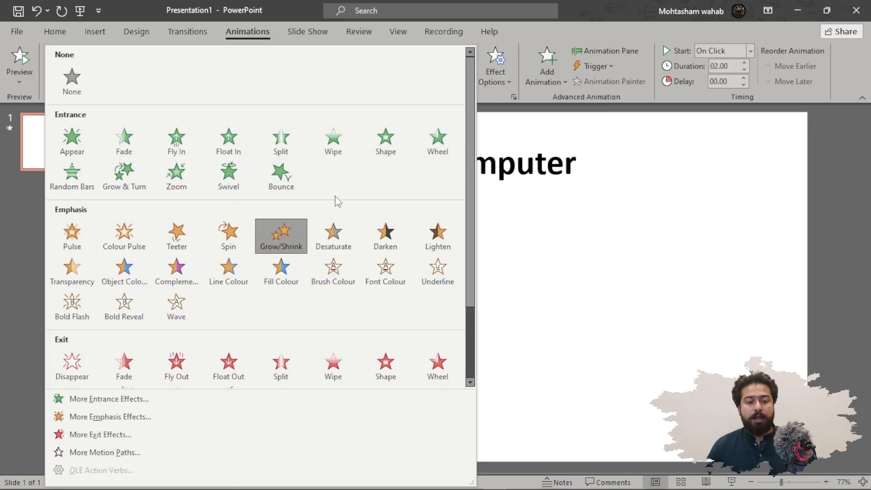
left_click_drag(468, 155, 467, 255)
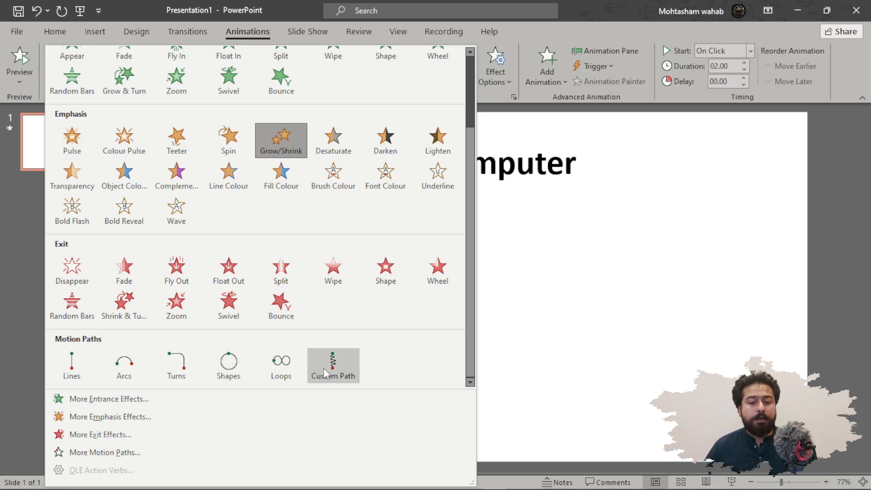
left_click(281, 365)
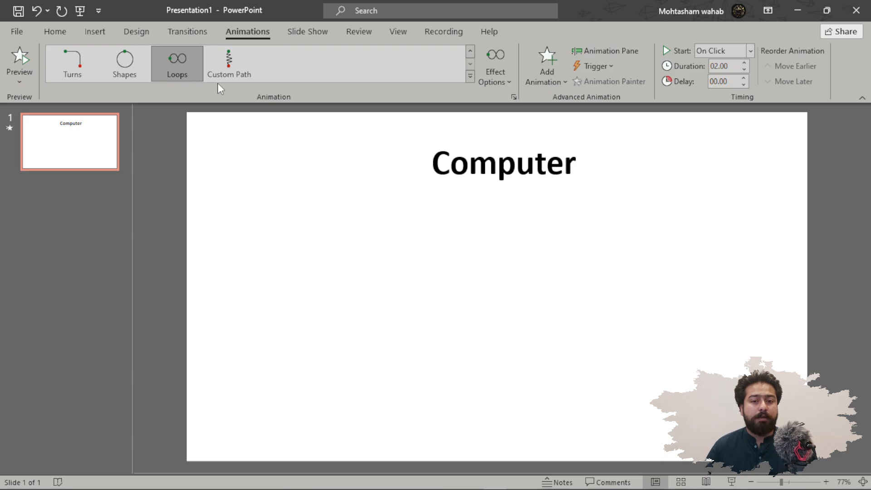
Apply the Shapes motion path to the title instead of the loop path.
left_click(223, 73)
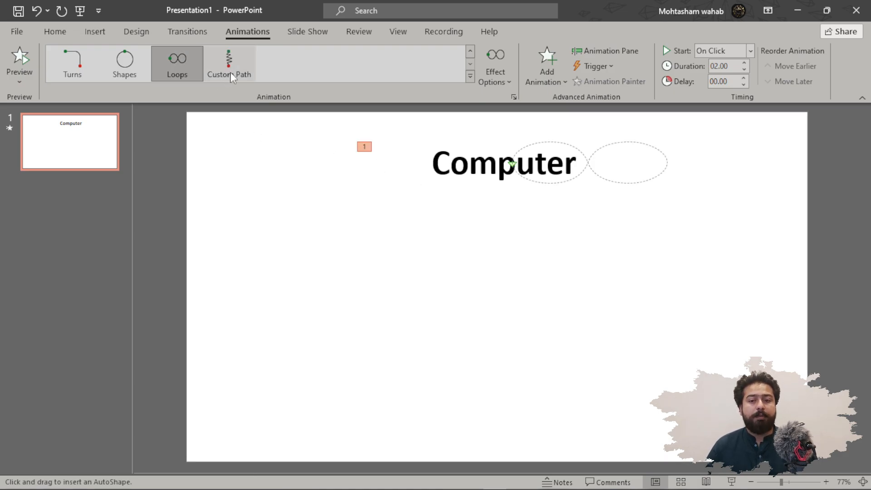
left_click(472, 77)
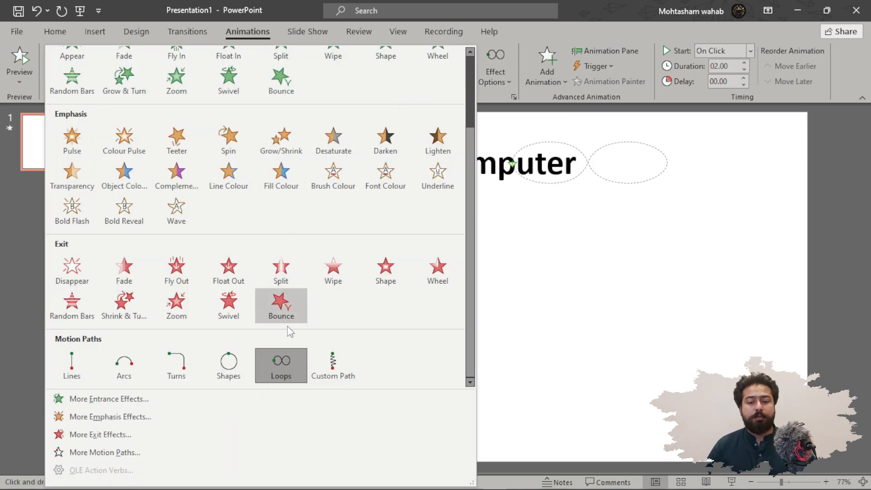
left_click(340, 356)
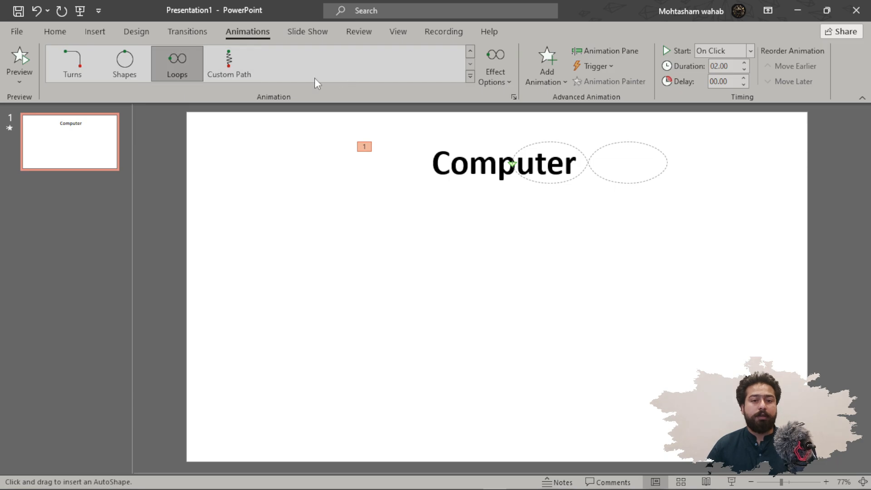
left_click(134, 69)
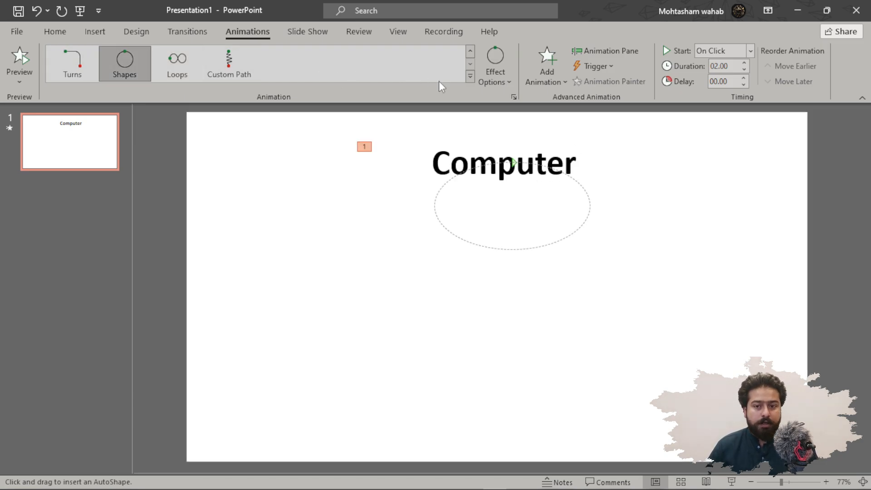
Browse the animation gallery and preview Boomerang, Spiral In and Whip in More Entrance Effects, cancelling the dialog.
left_click(470, 76)
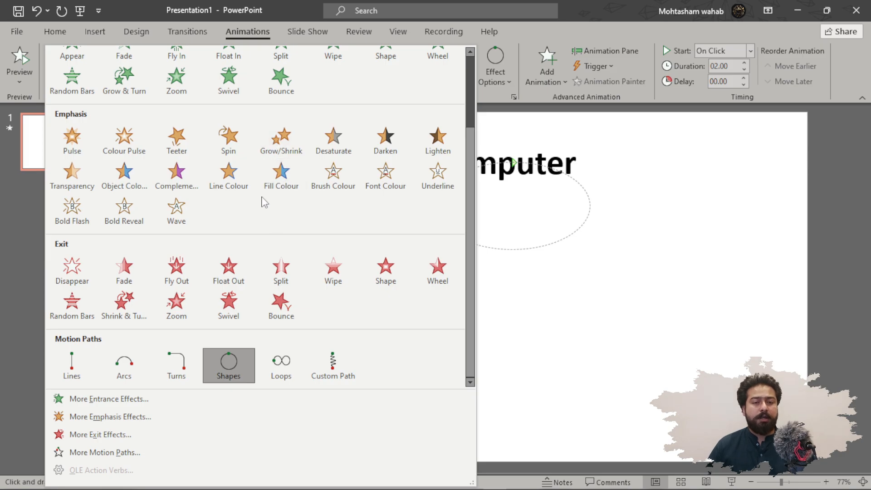
scroll(372, 338, "up", 3)
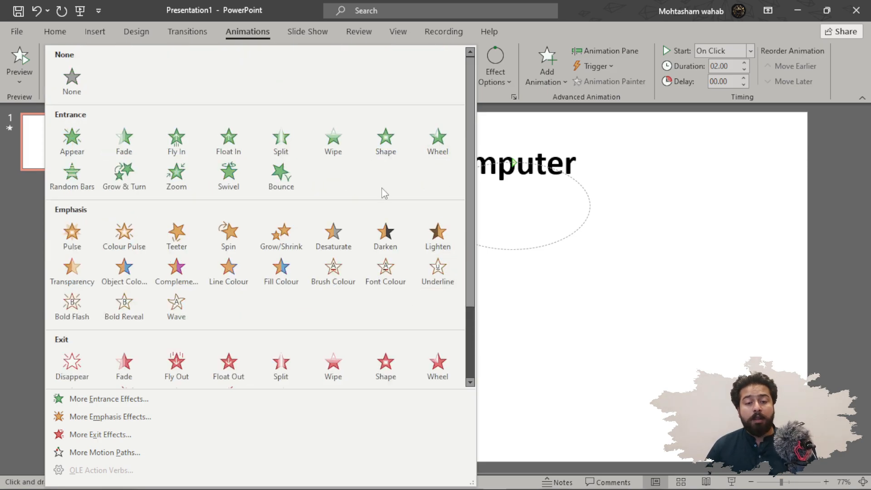
scroll(262, 253, "down", 3)
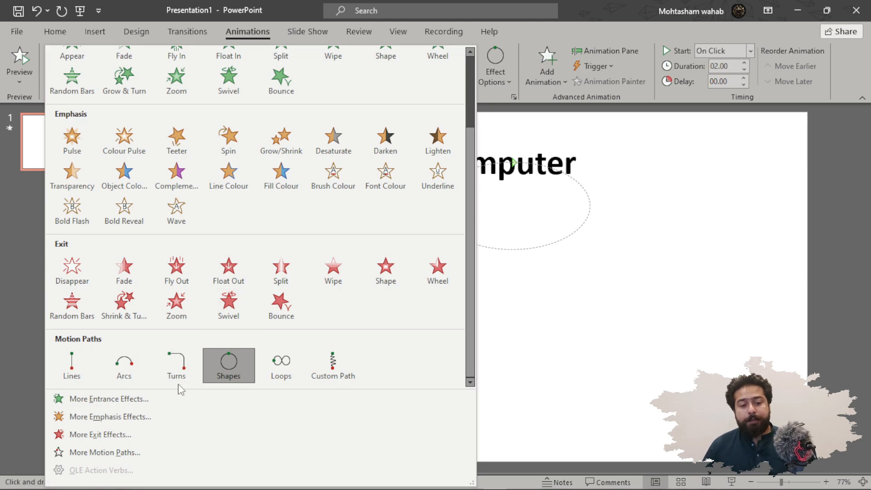
left_click(132, 402)
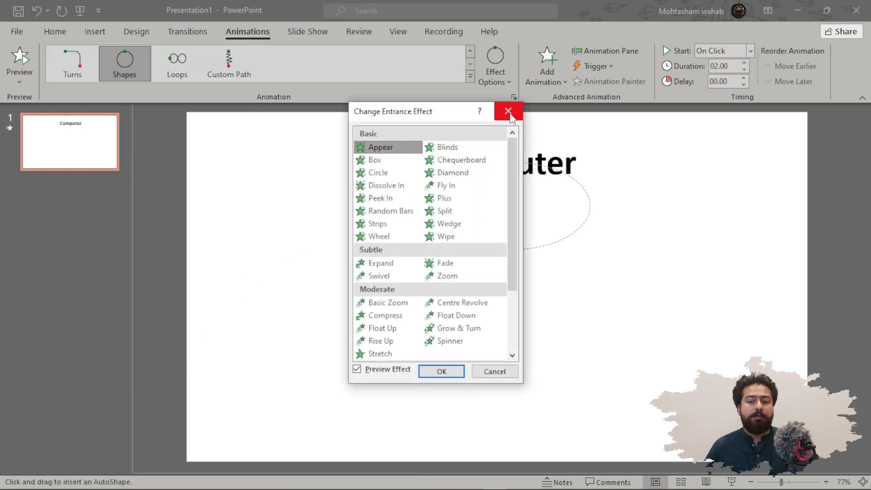
left_click_drag(509, 157, 509, 243)
left_click(456, 304)
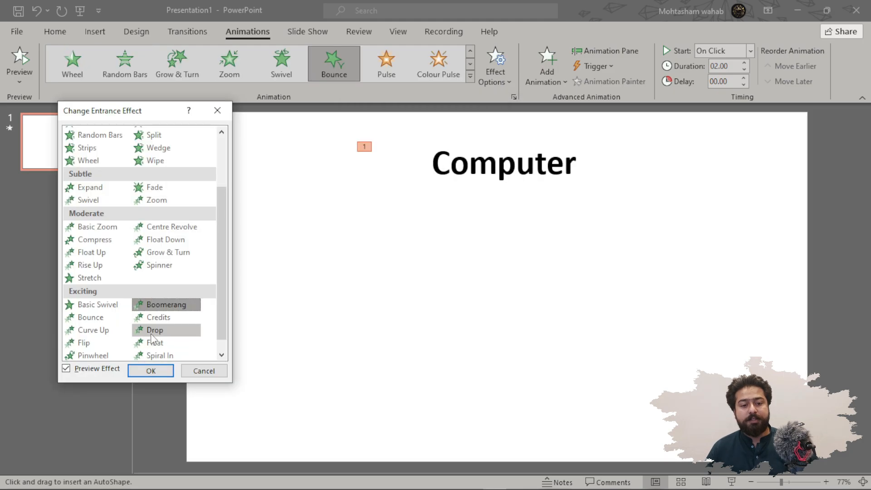
left_click_drag(222, 247, 216, 274)
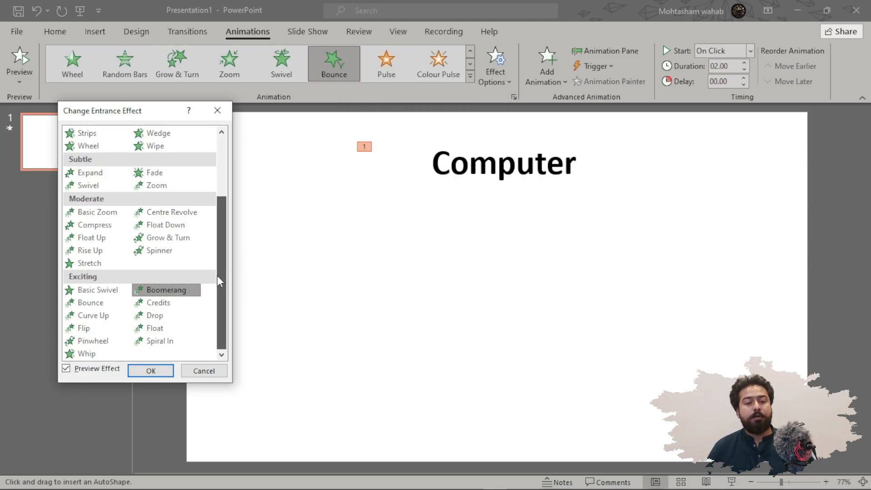
left_click(164, 344)
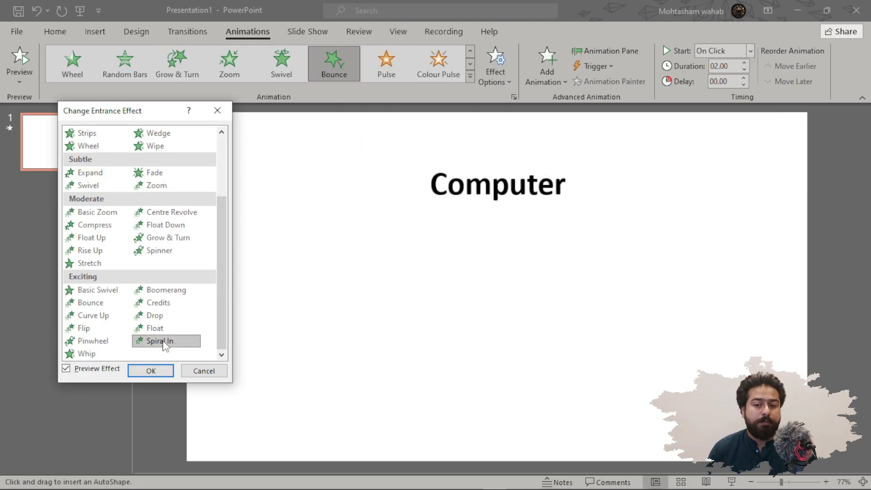
left_click(108, 355)
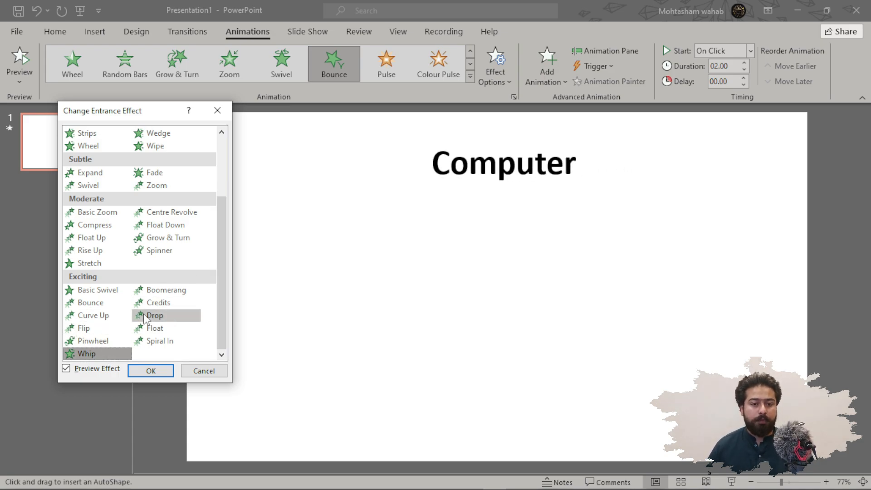
left_click(203, 370)
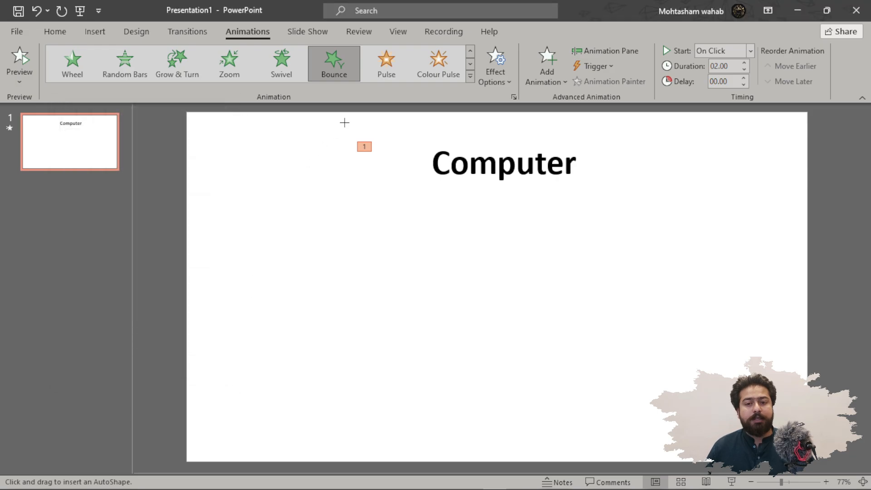
Preview Brush Colour, Pulse, Desaturate, Grow/Shrink, Blink and Shimmer in More Emphasis Effects, cancelling the dialog.
left_click(471, 75)
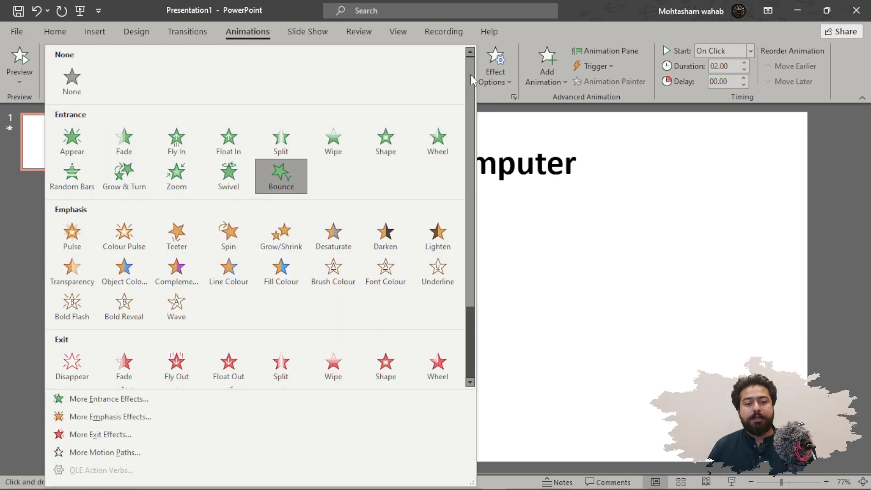
left_click(151, 417)
mouse_move(453, 116)
left_mouse_down()
mouse_move(168, 145)
mouse_move(152, 138)
left_mouse_up()
left_click(165, 222)
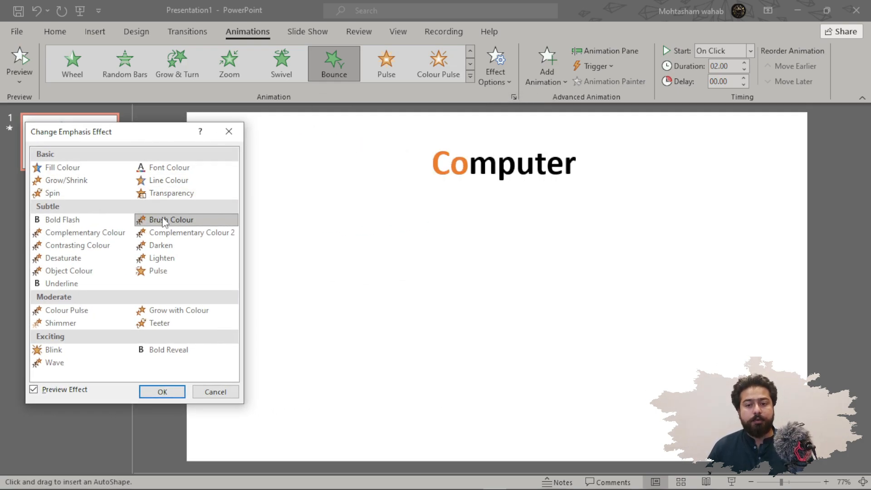
left_click(157, 269)
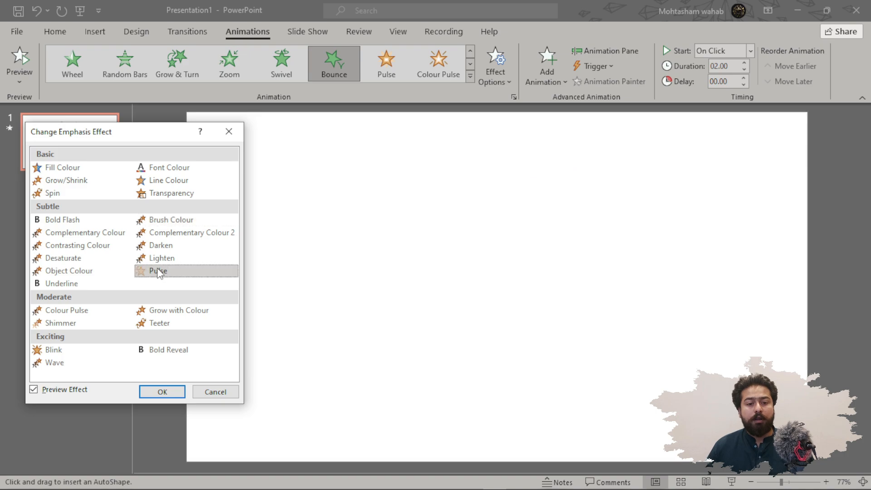
left_click(70, 260)
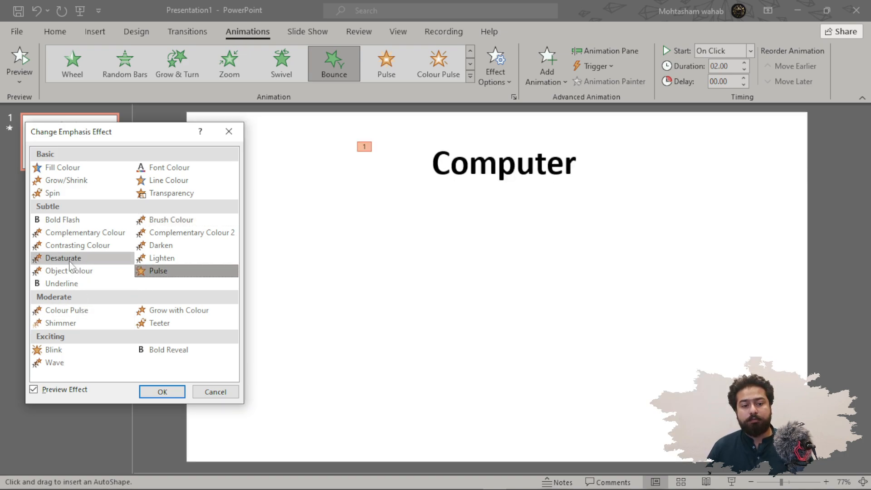
left_click(72, 181)
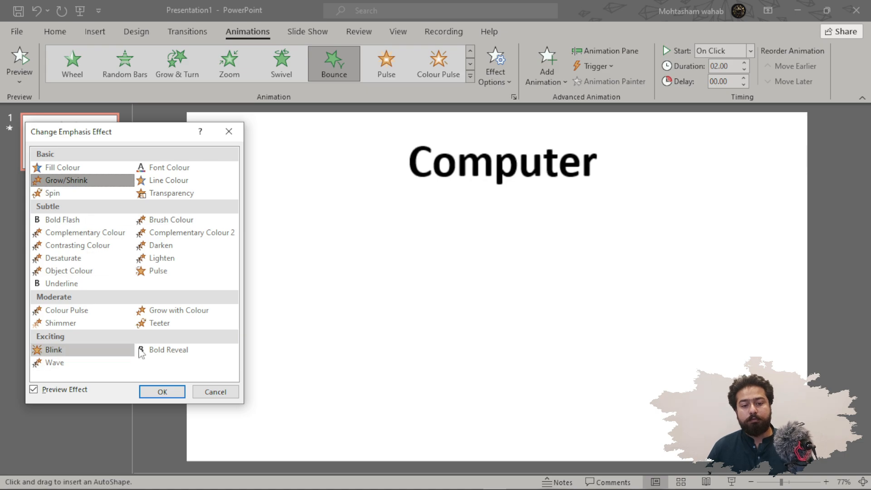
left_click(52, 351)
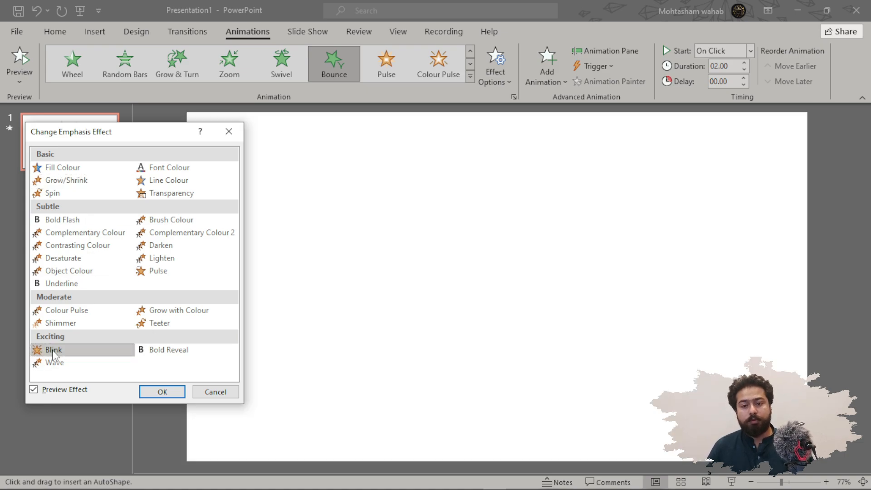
left_click(96, 323)
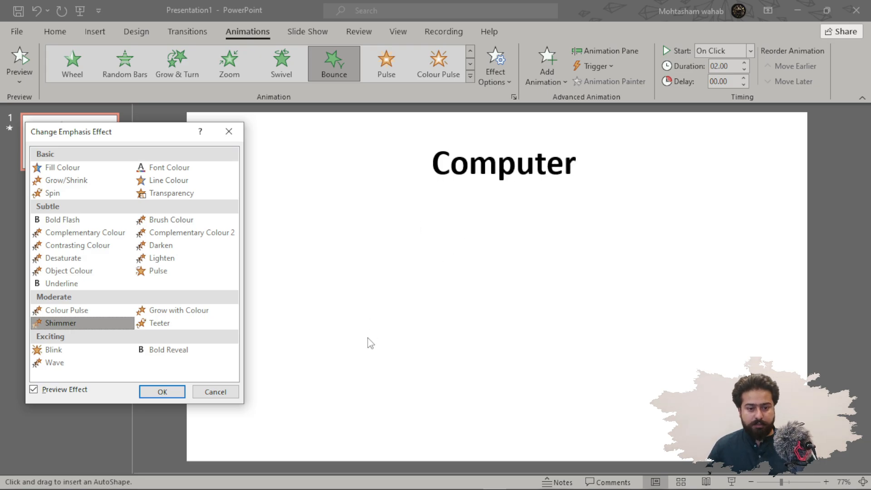
left_click(233, 392)
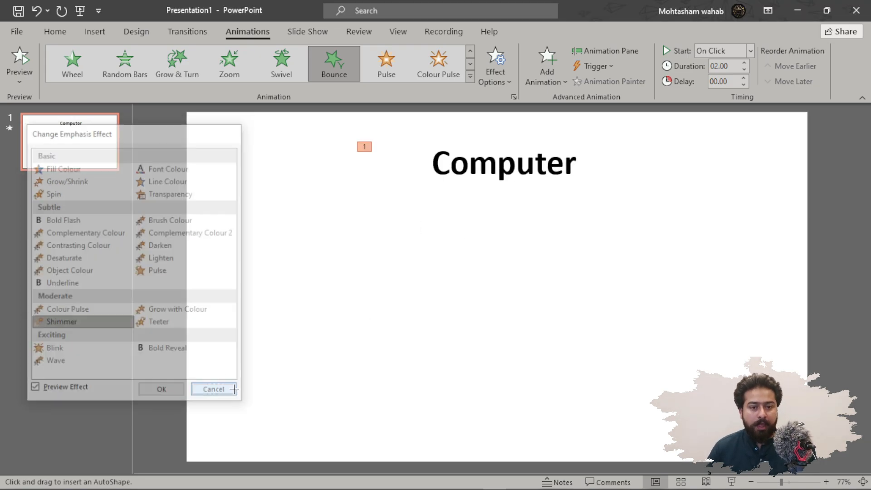
Preview Plus, Contract, Centre Revolve and Spinner in More Exit Effects and close the dialog.
left_click(470, 76)
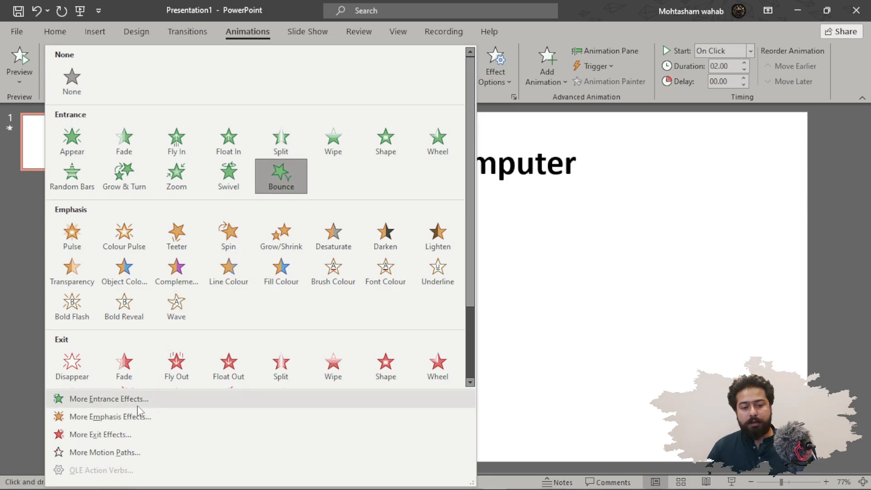
left_click(132, 434)
left_click_drag(429, 127, 100, 130)
left_click(119, 208)
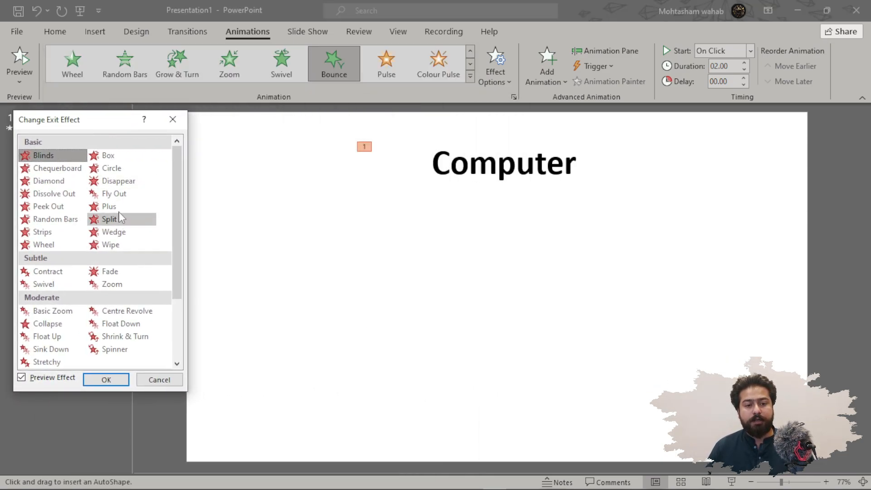
left_click(48, 272)
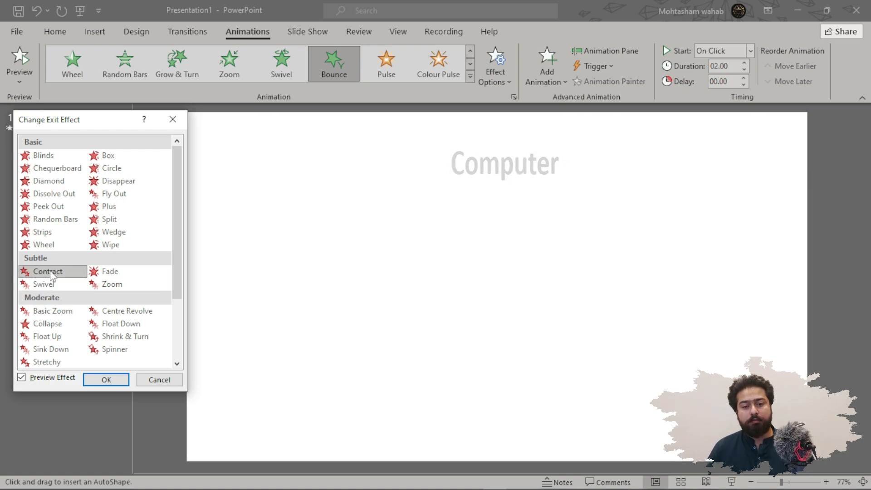
left_click(122, 312)
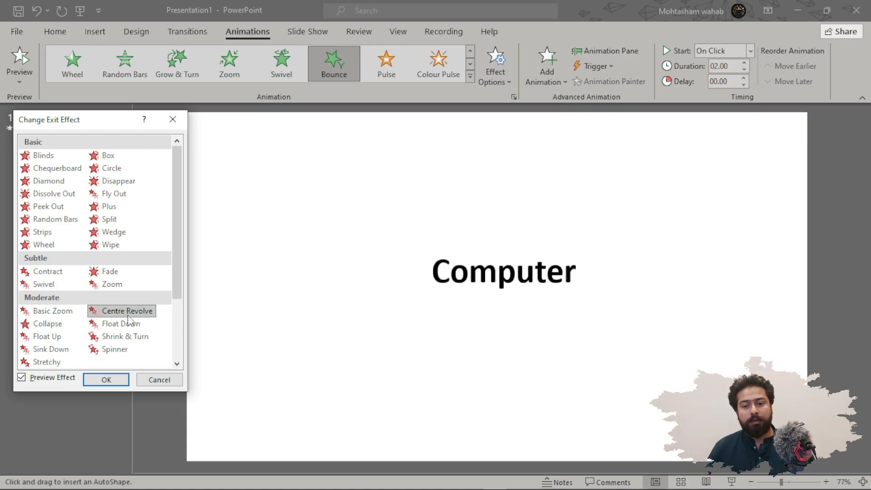
left_click(113, 350)
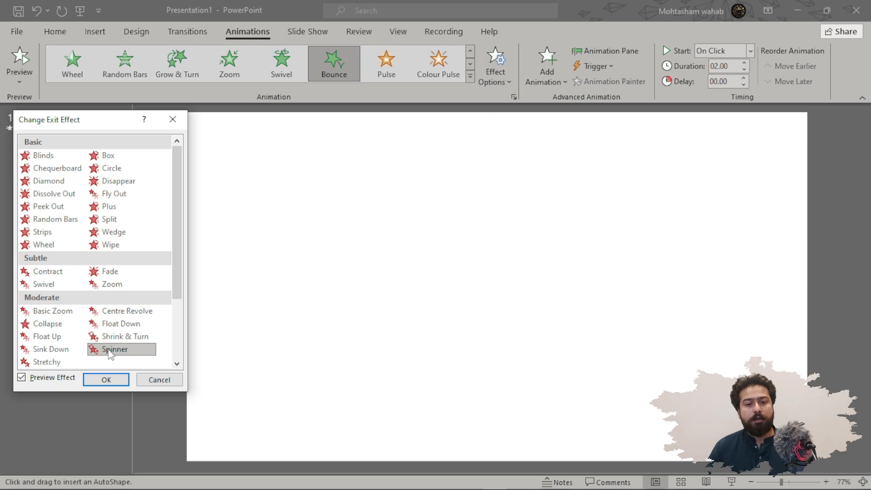
left_click(171, 120)
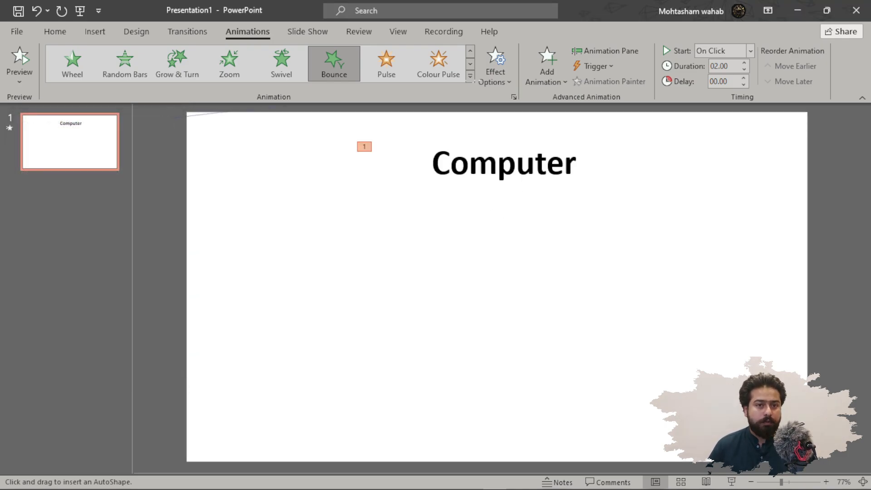
Apply the Arc Left motion path to the title from More Motion Paths.
left_click(470, 75)
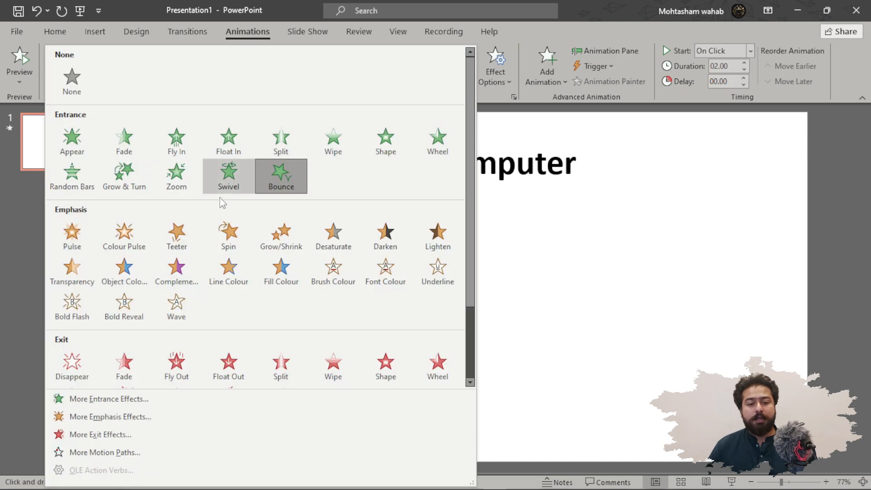
left_click(138, 453)
left_click_drag(407, 116, 115, 89)
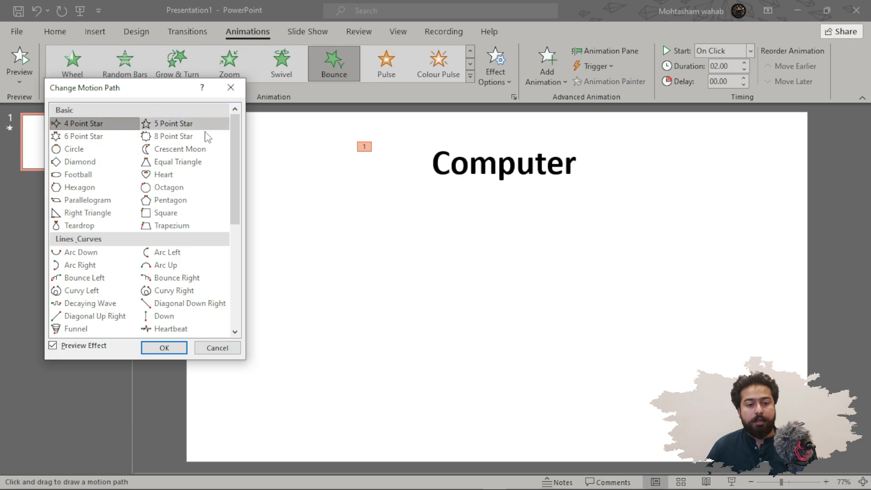
left_click(184, 253)
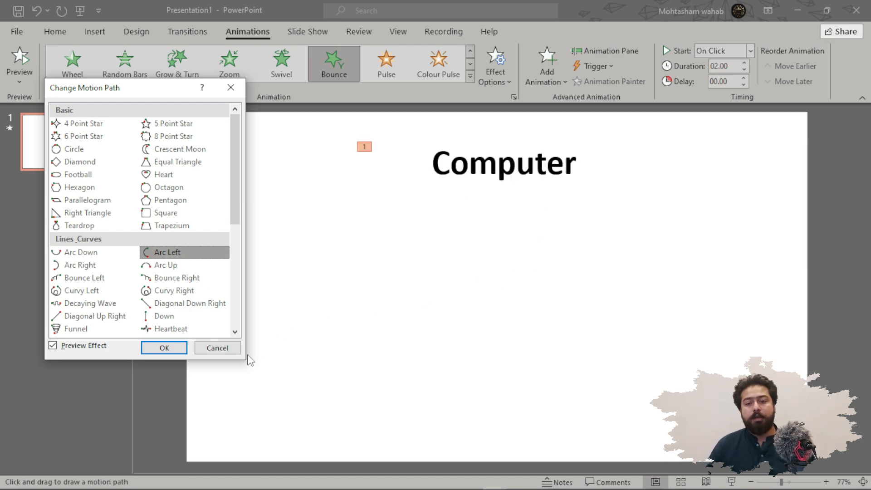
left_click(164, 348)
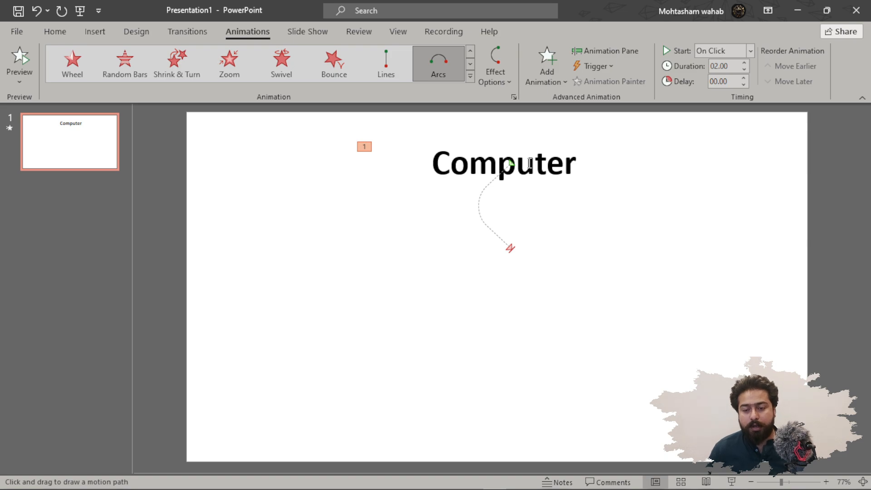
scroll(527, 160, "up", 5, "ctrl")
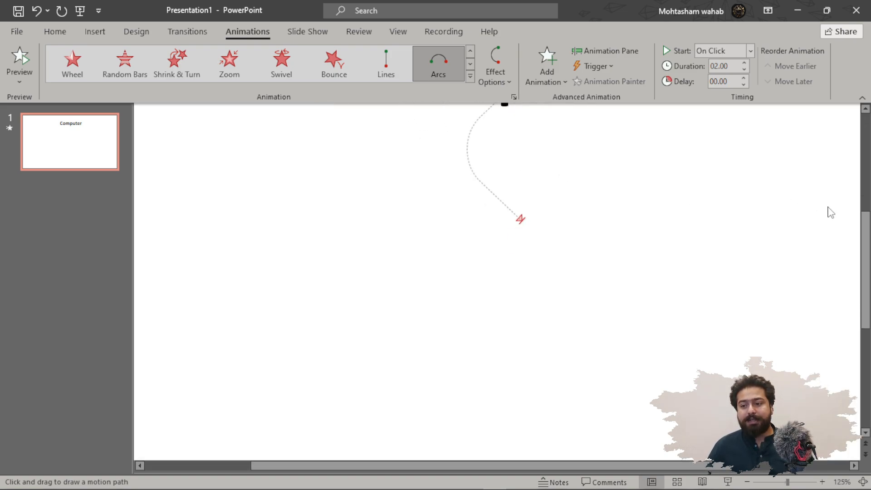
left_click_drag(867, 241, 866, 194)
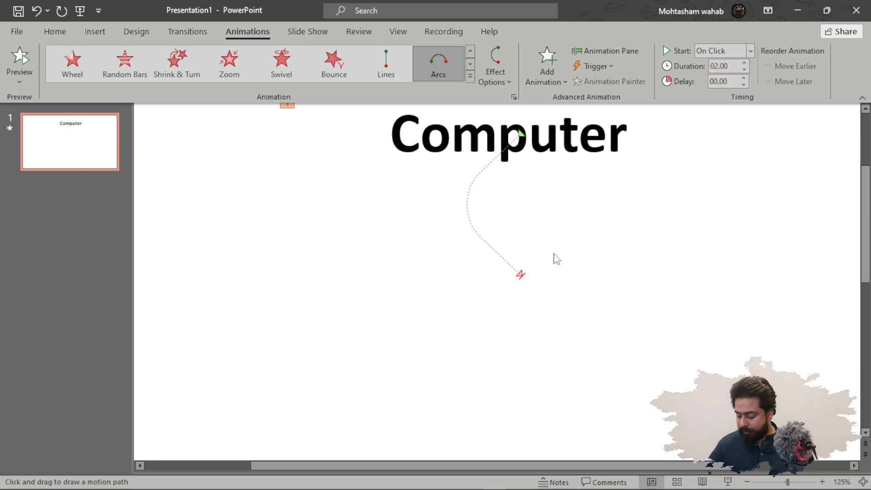
key("super+plus")
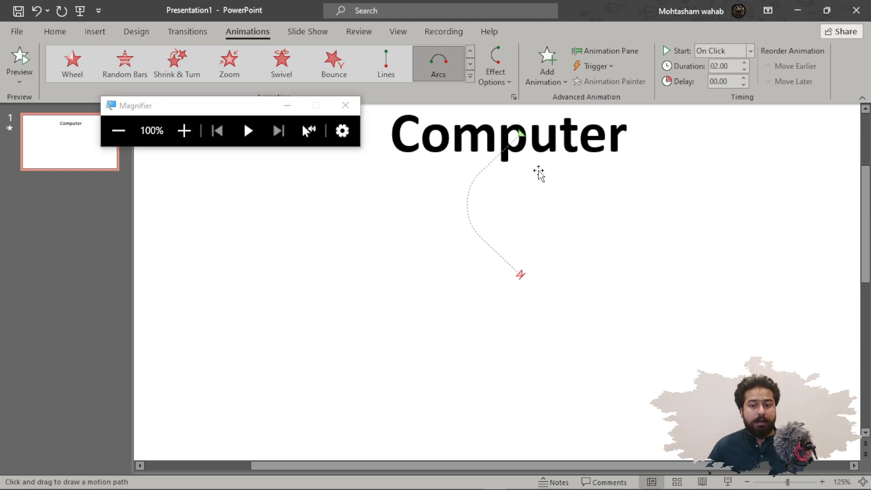
left_click(285, 105)
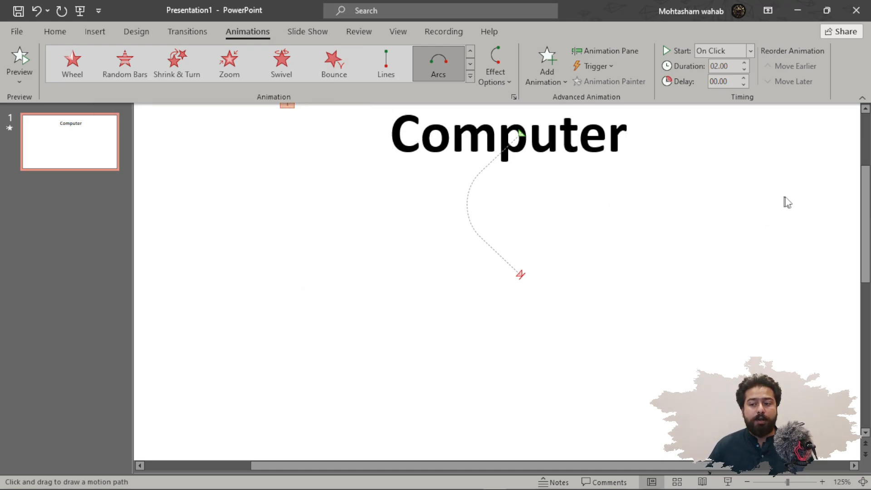
scroll(787, 208, "up", 1)
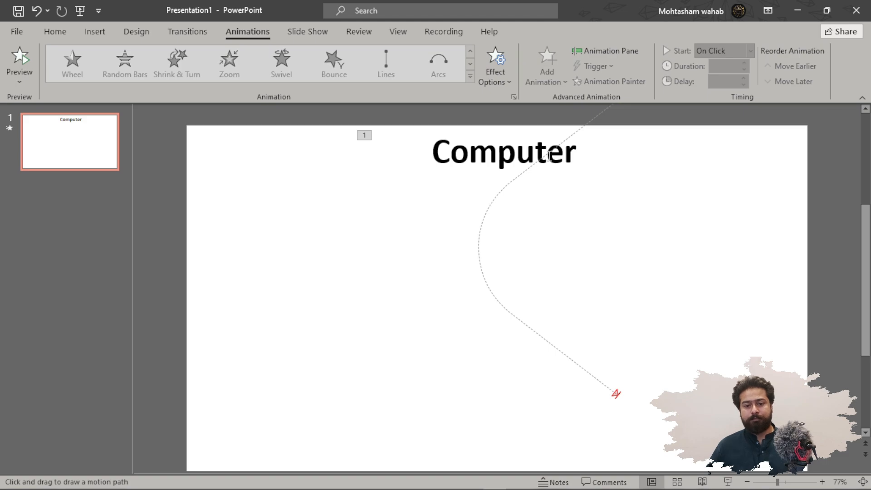
Undo the last two changes and select the Computer title with its arc motion path.
key("ctrl+z")
key("ctrl+z")
left_click(517, 146)
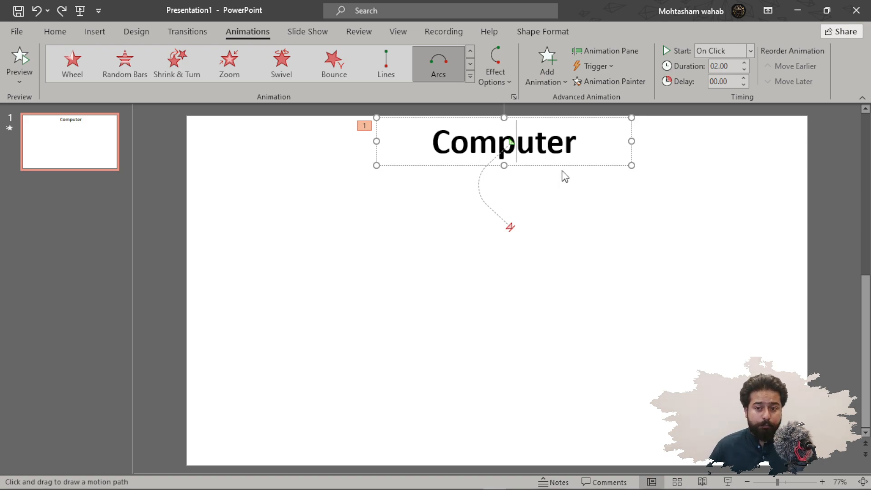
left_click_drag(556, 169, 559, 114)
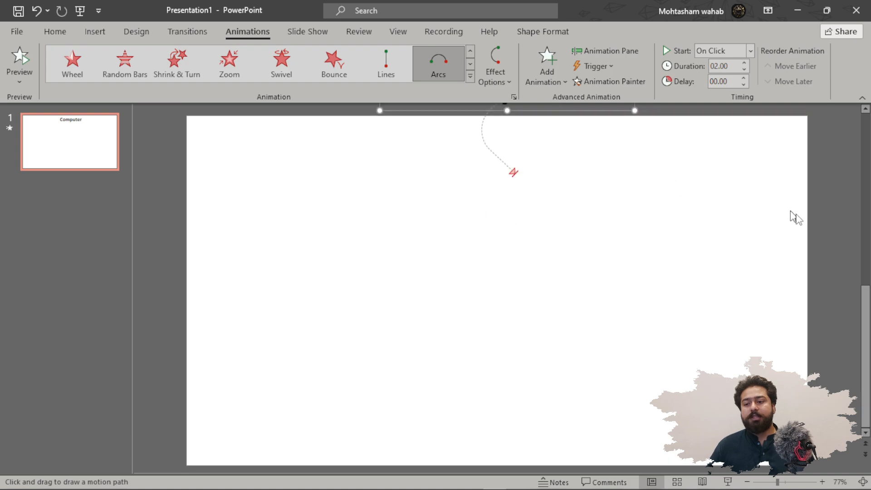
left_click_drag(867, 299, 870, 206)
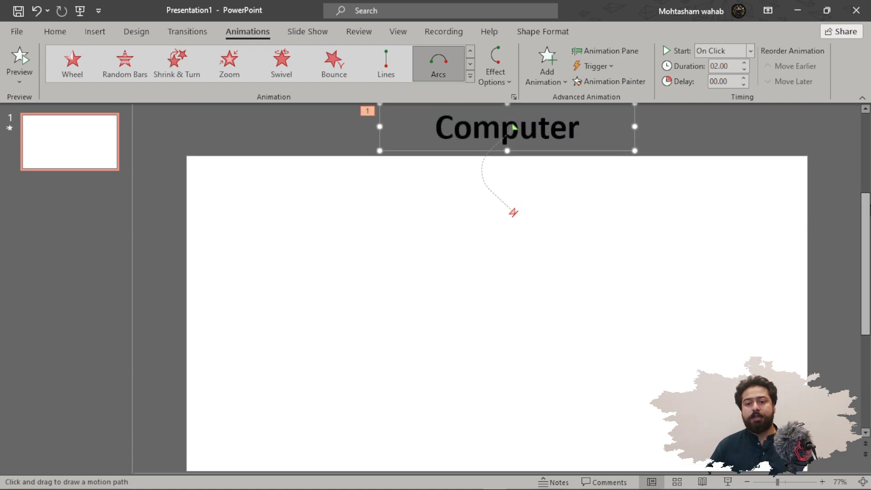
Stretch the arc motion path's end point down near the slide's bottom edge and shift the path left.
left_click(516, 215)
left_click_drag(514, 214, 618, 437)
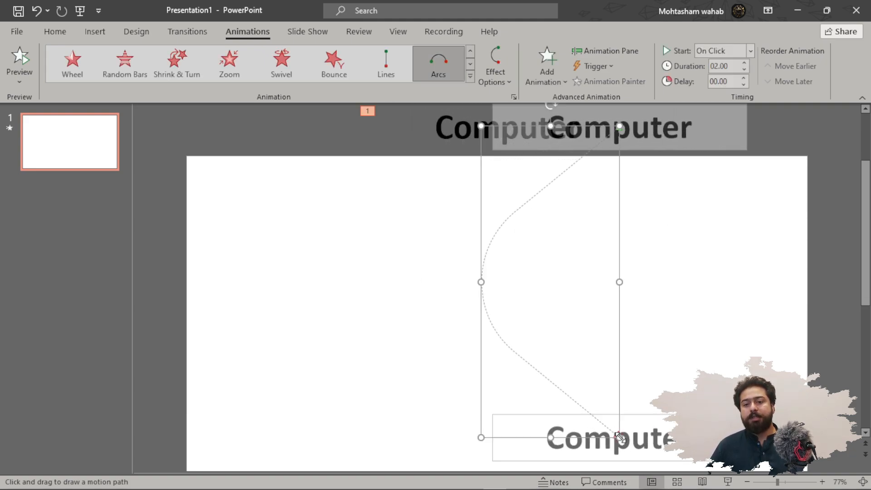
left_click_drag(599, 128, 456, 131)
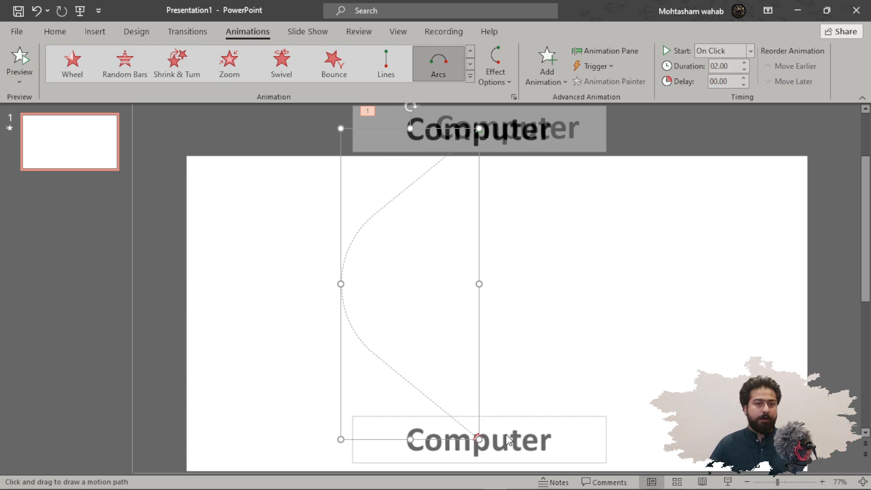
Play the slide show from the beginning to preview the title's motion path, then end the show.
left_click(81, 11)
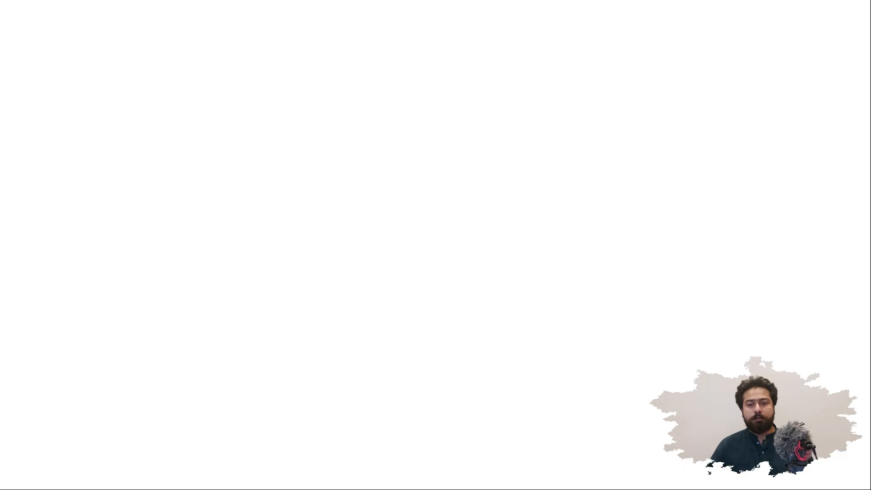
left_click(529, 89)
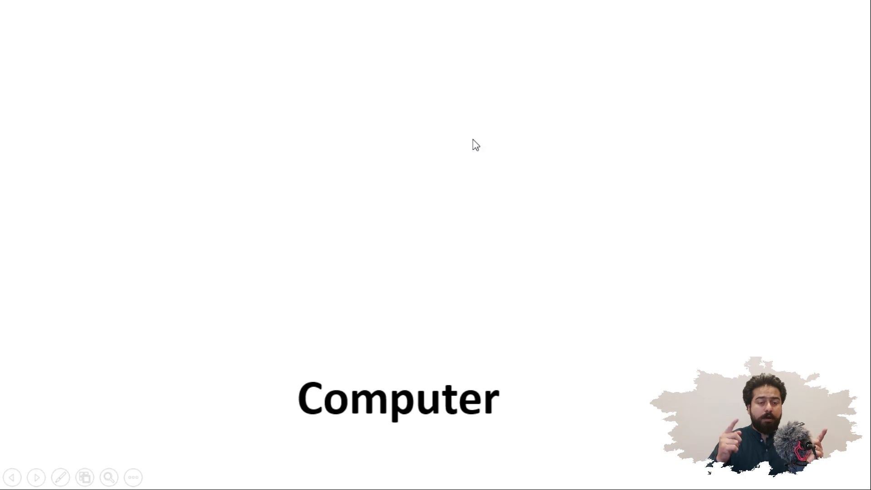
key("Escape")
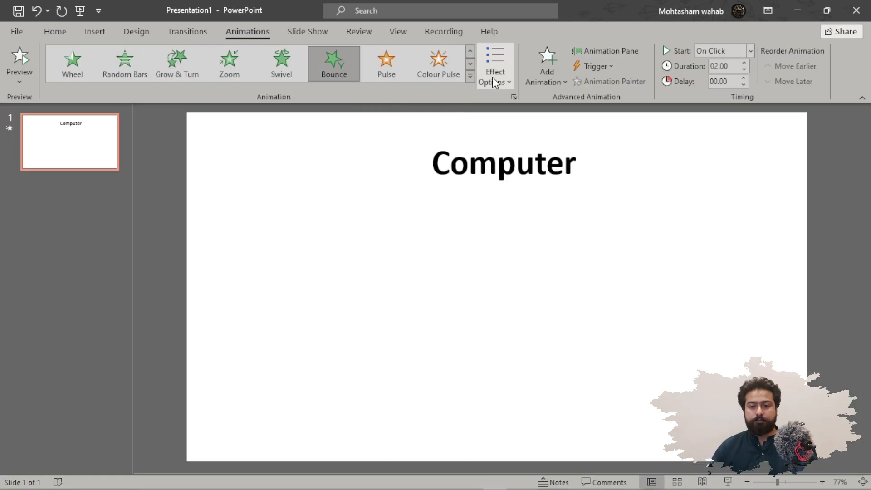
Add the Spin emphasis effect to the Computer title.
left_click(492, 77)
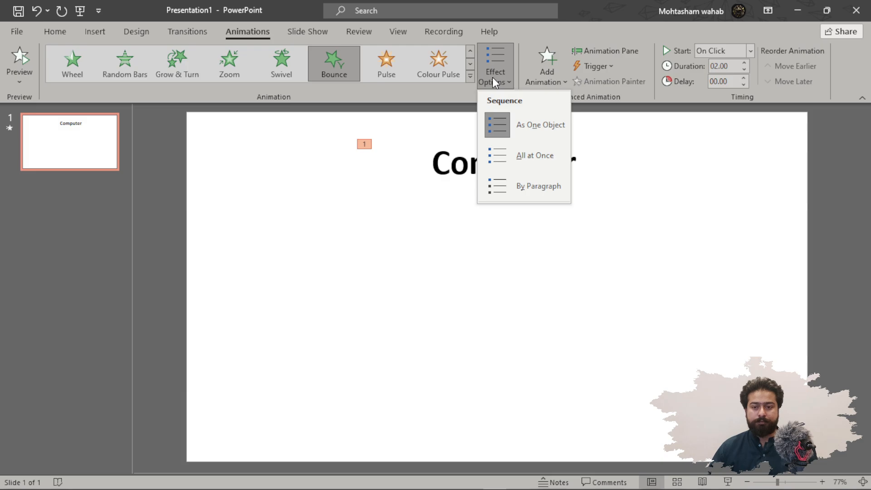
left_click(492, 77)
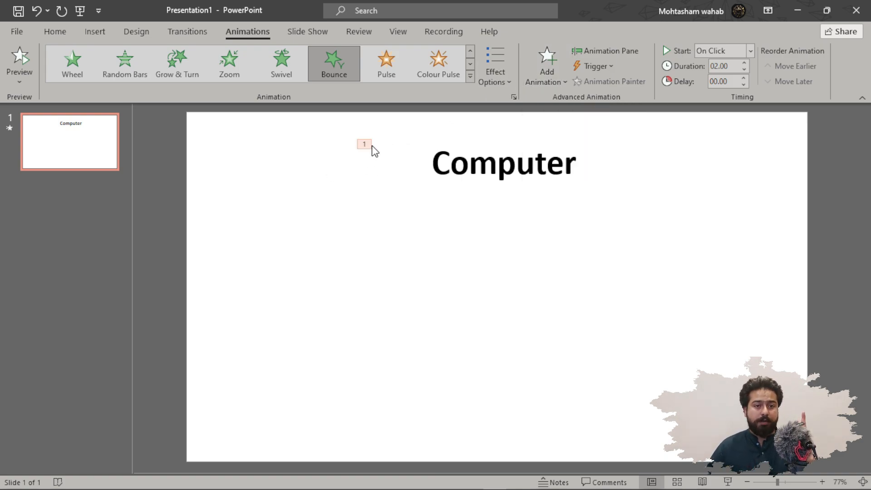
left_click(553, 82)
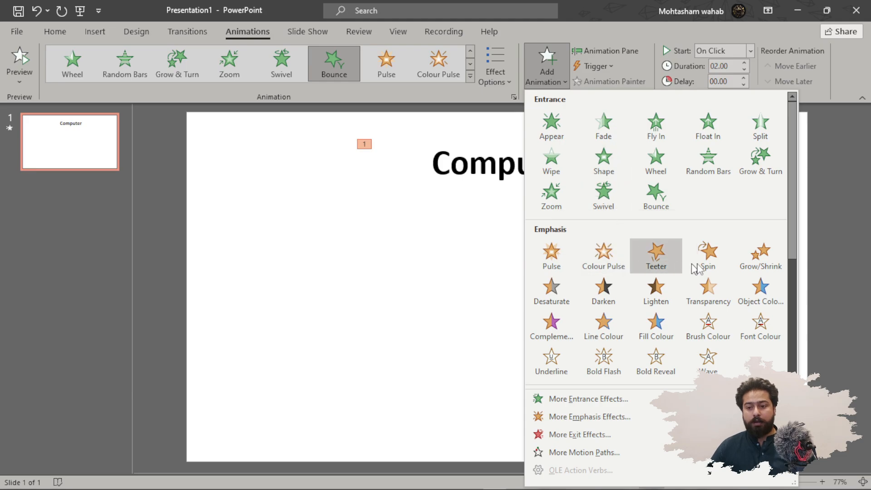
left_click(725, 257)
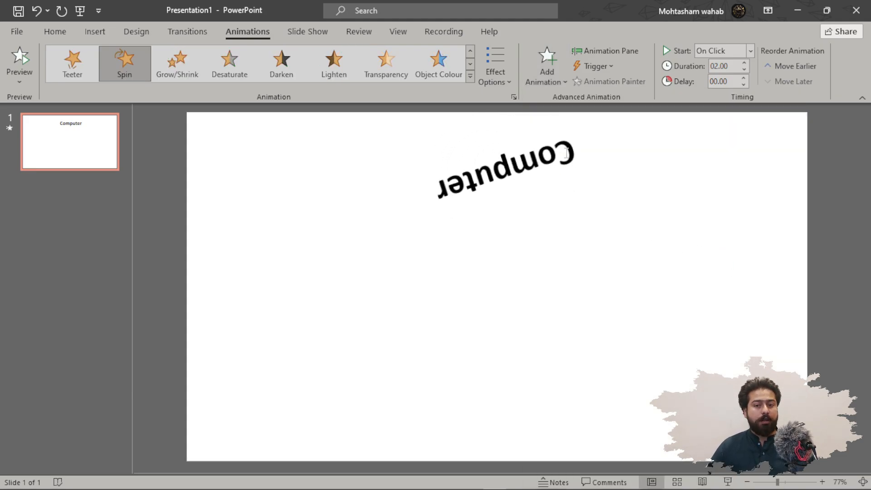
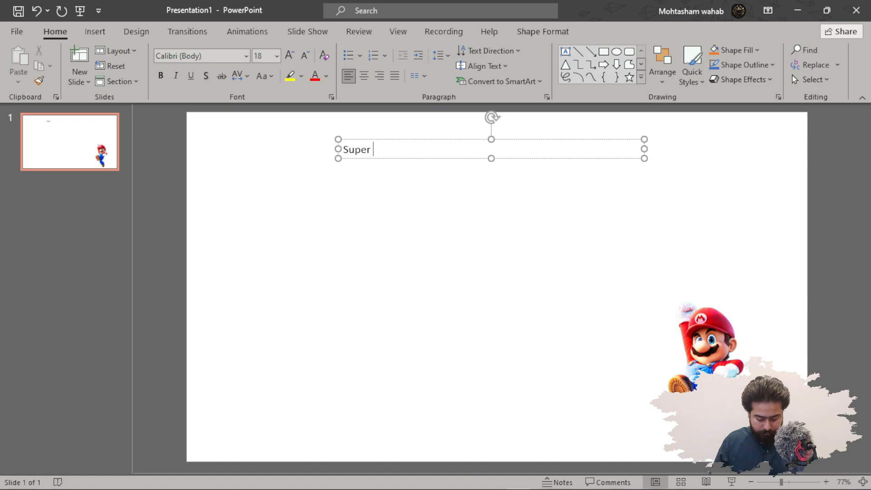
Complete the title text as "Super Mario" and center it in its text box.
type("Mario")
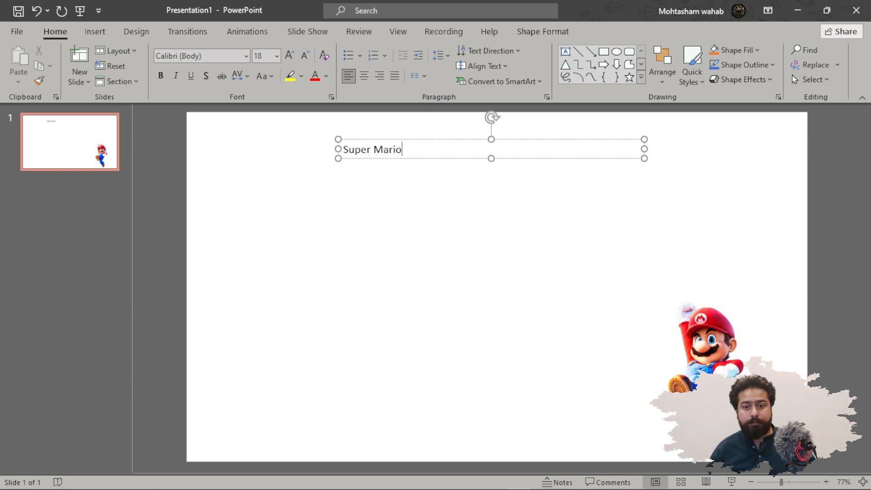
triple_click(414, 148)
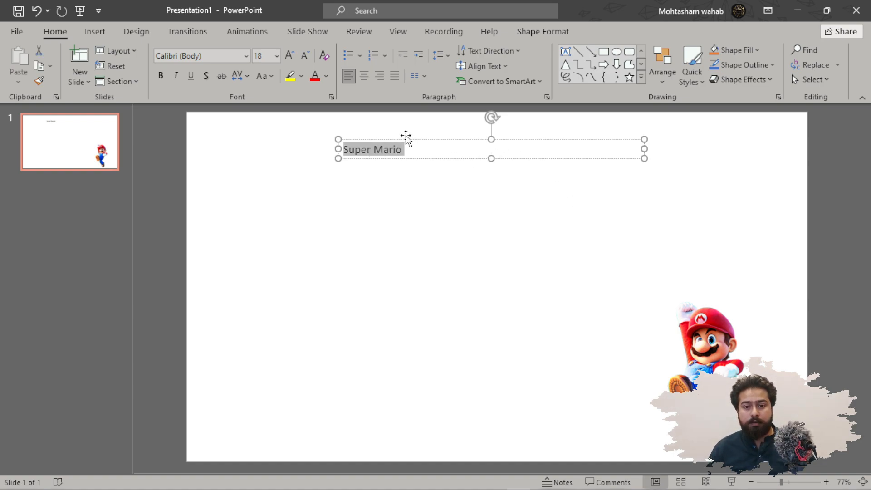
left_click(364, 76)
Enlarge the title text to 54 pt and make it bold.
left_click(289, 55)
left_click(289, 55)
left_click(290, 55)
left_click(289, 55)
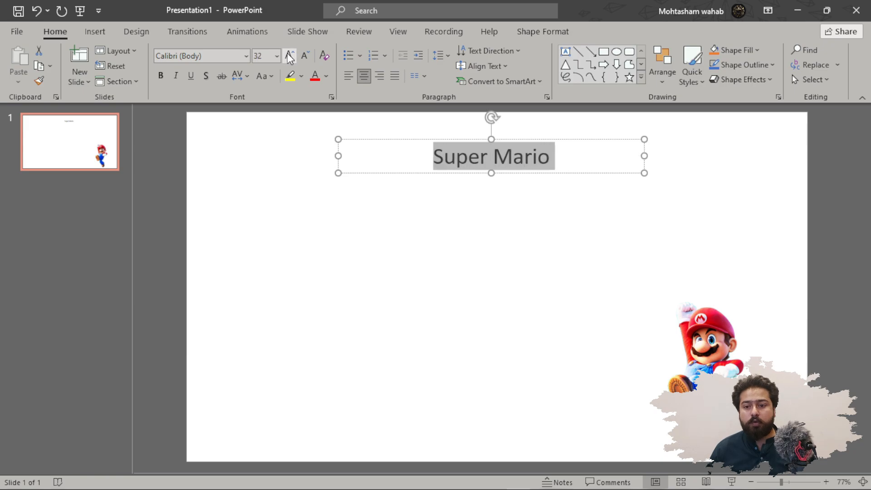
left_click(290, 55)
left_click(290, 56)
left_click(289, 55)
left_click(289, 55)
left_click(289, 55)
left_click(161, 76)
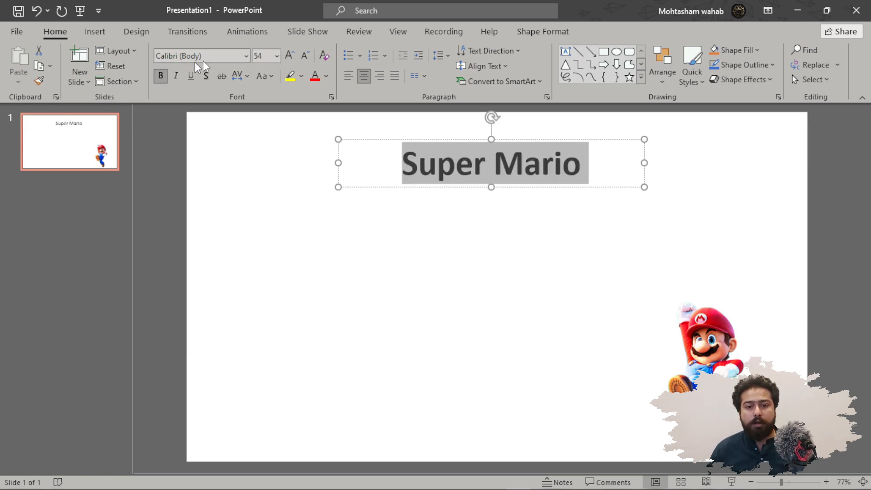
Change the title's font to Berlin Sans FB Demi.
left_click(246, 55)
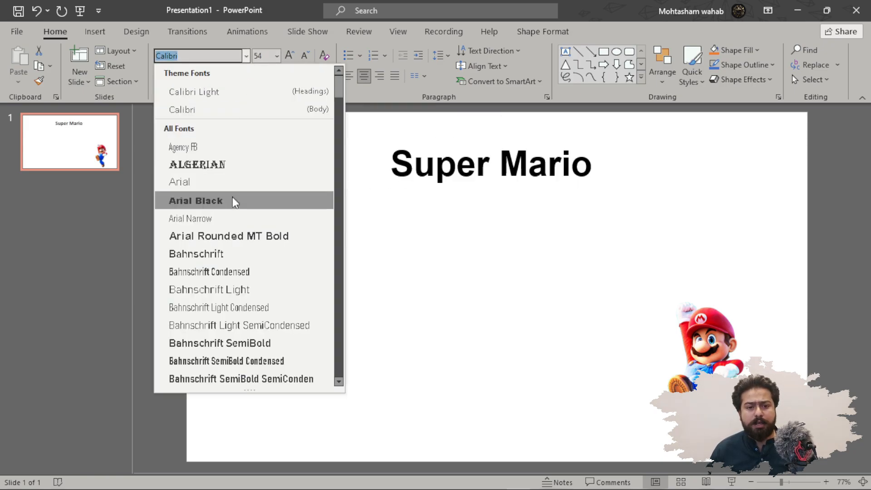
scroll(232, 201, "down", 3)
scroll(225, 245, "up", 1)
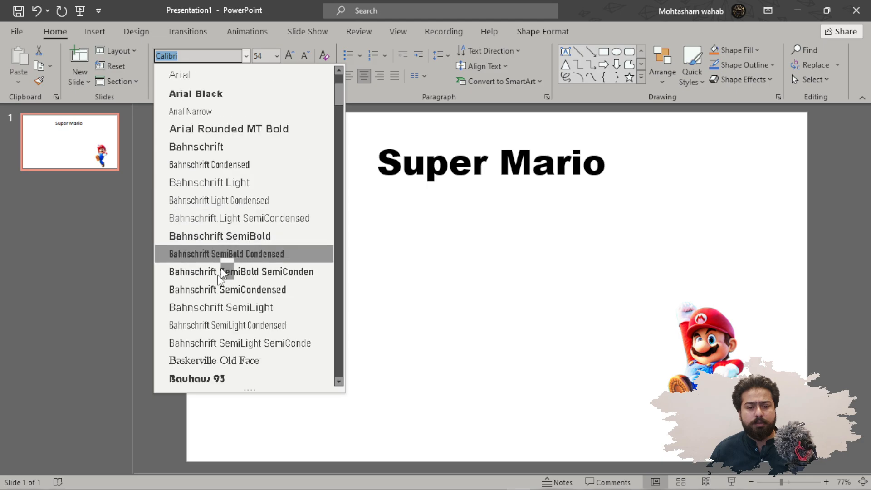
scroll(224, 257, "down", 1)
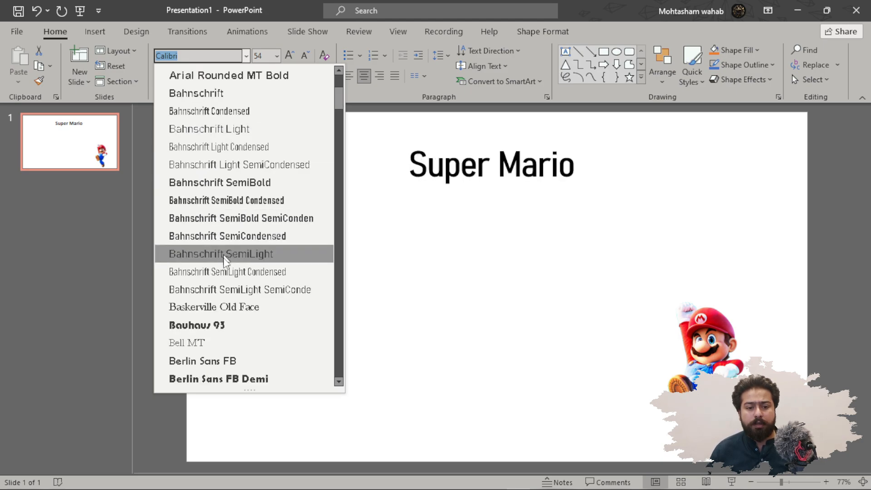
scroll(227, 325, "down", 1)
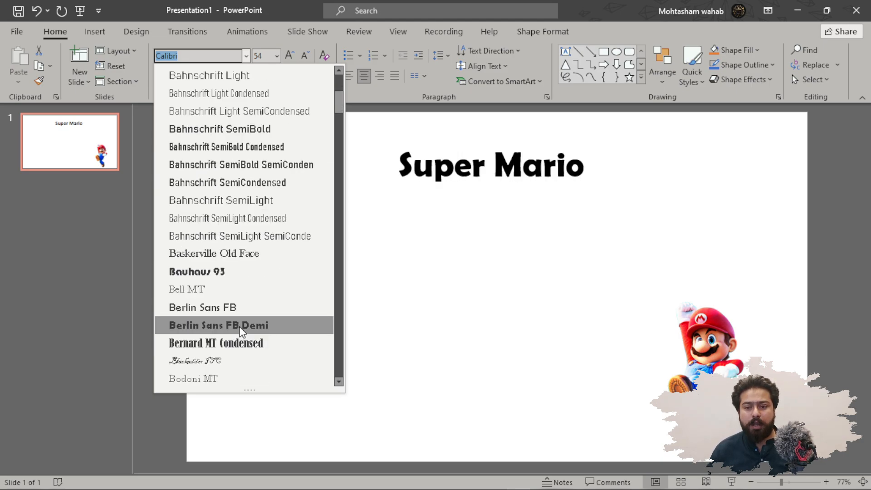
left_click(242, 331)
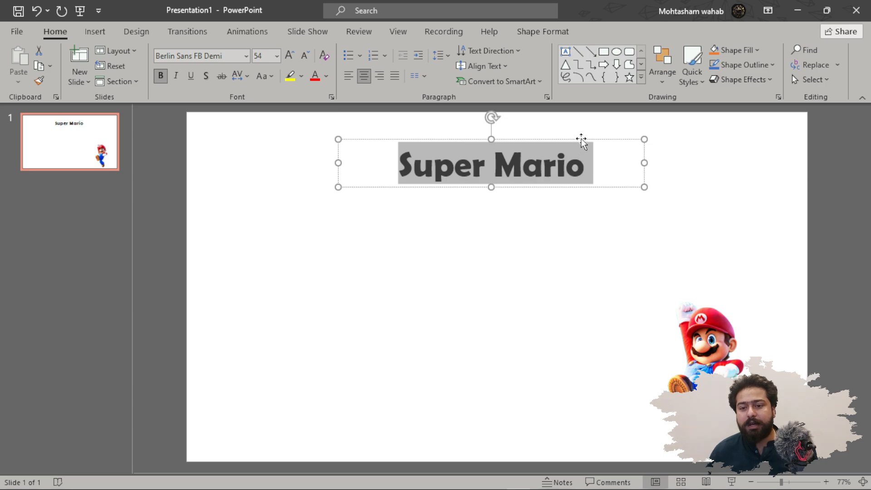
Move the title box down toward the slide's middle and enlarge its text to 88 pt.
left_click_drag(583, 142, 574, 179)
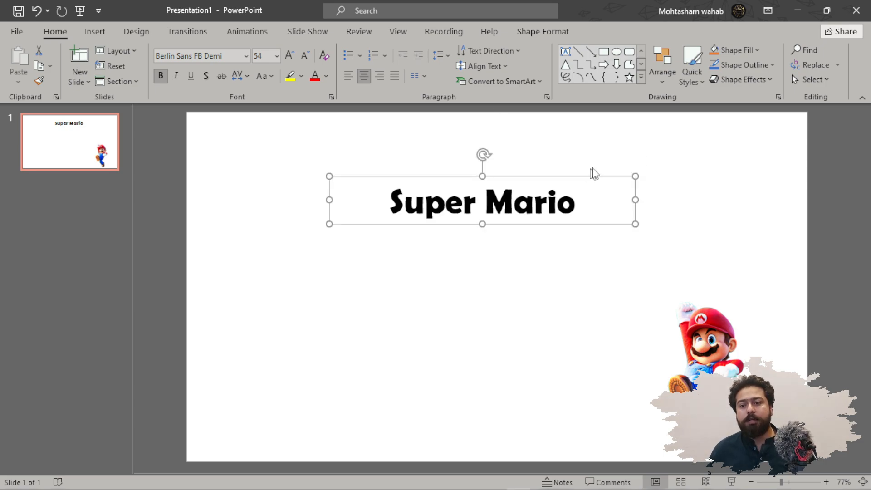
left_click(291, 55)
left_click(290, 55)
left_click(290, 55)
left_click(291, 56)
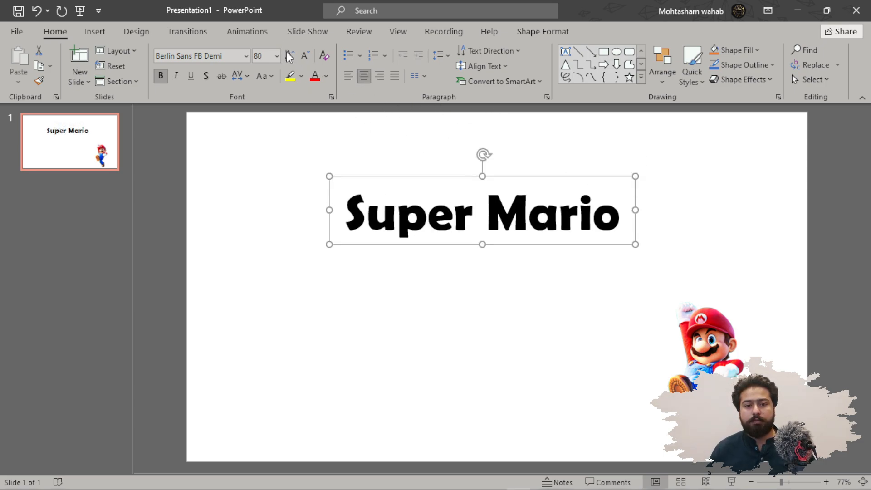
left_click(290, 55)
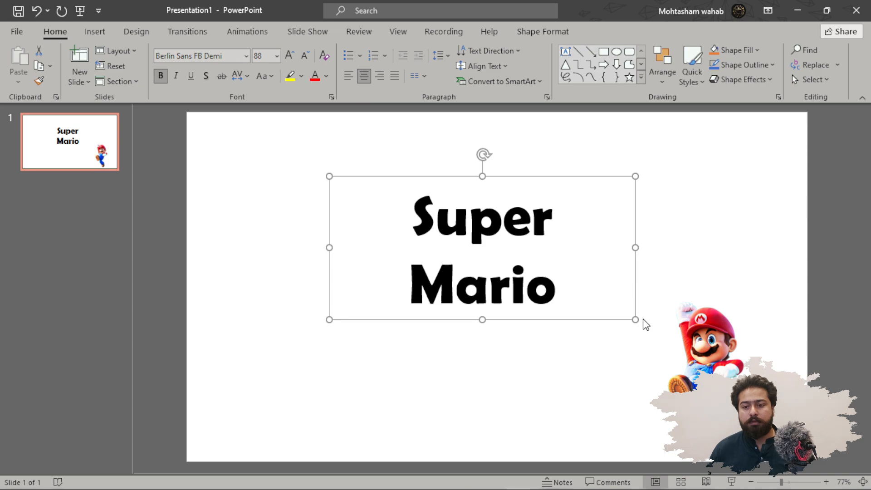
Widen the title box slightly and move the Mario picture up and left onto the slide.
mouse_move(634, 320)
left_mouse_down()
mouse_move(667, 335)
mouse_move(634, 304)
mouse_move(640, 314)
left_mouse_up()
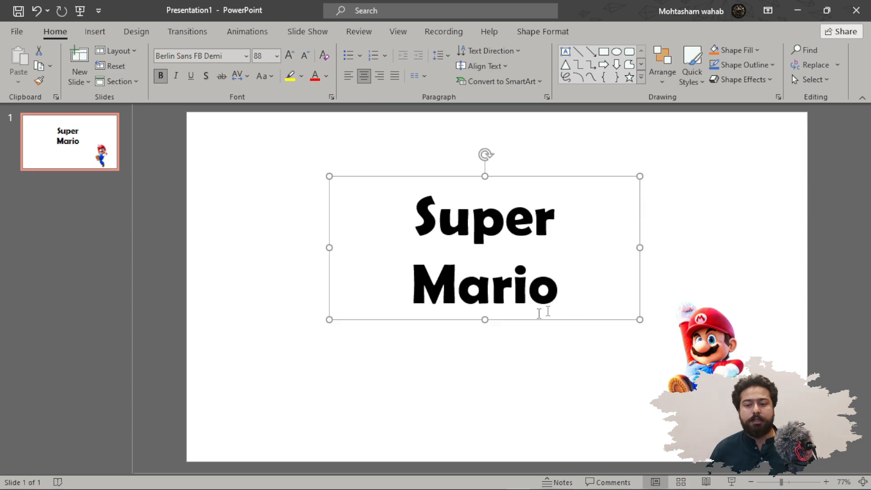
left_click_drag(701, 344, 634, 325)
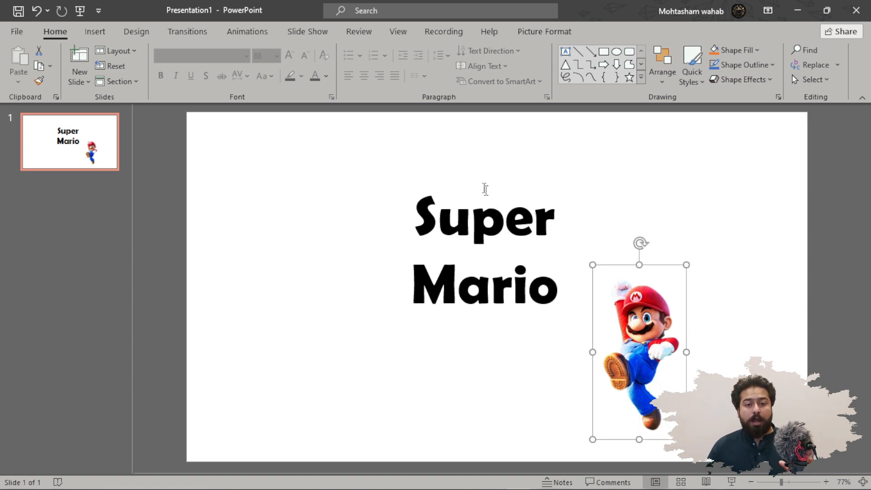
Play the slide show from the beginning to preview the slide, then end the show.
left_click(84, 12)
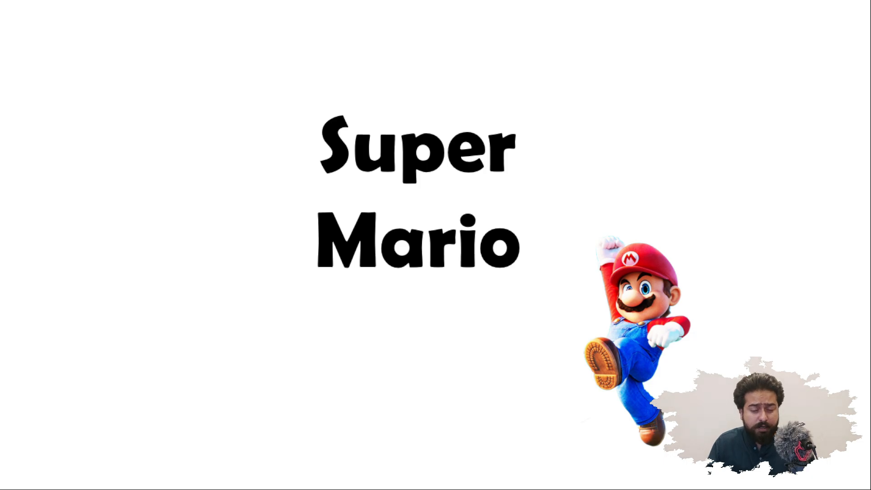
key("Escape")
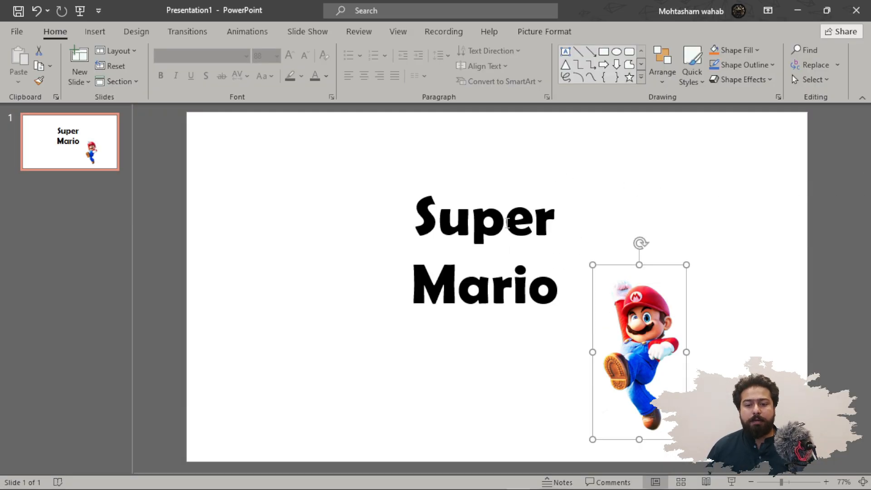
Add the Bounce entrance animation to the Super Mario title.
left_click(507, 221)
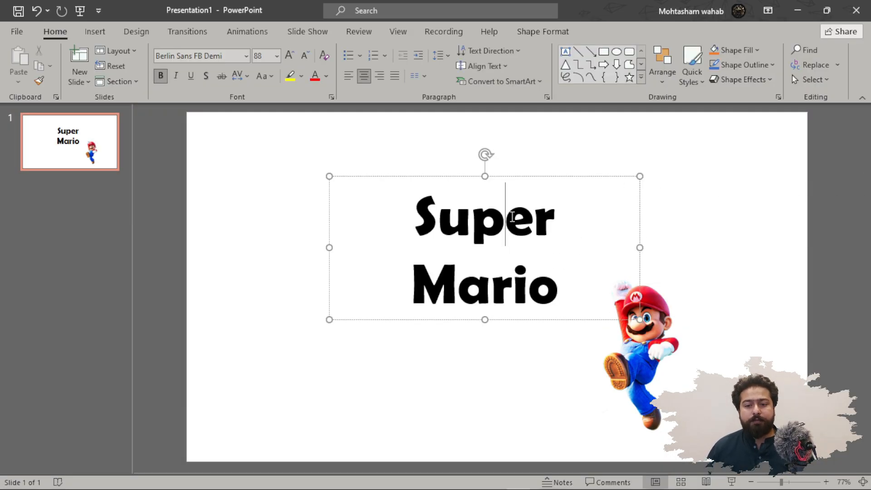
left_click(237, 29)
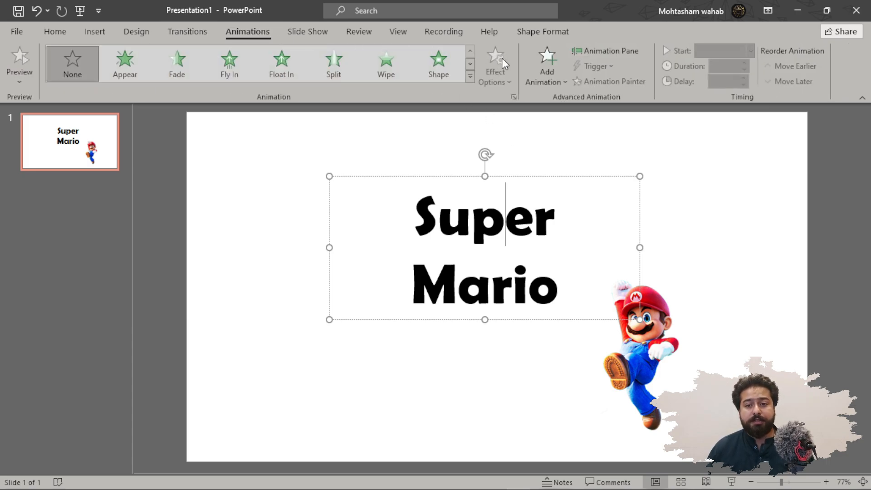
left_click(470, 75)
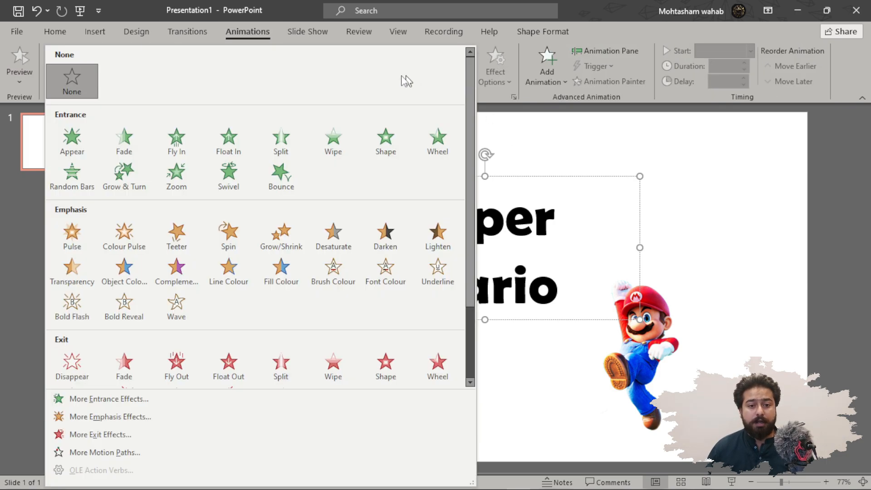
left_click(285, 169)
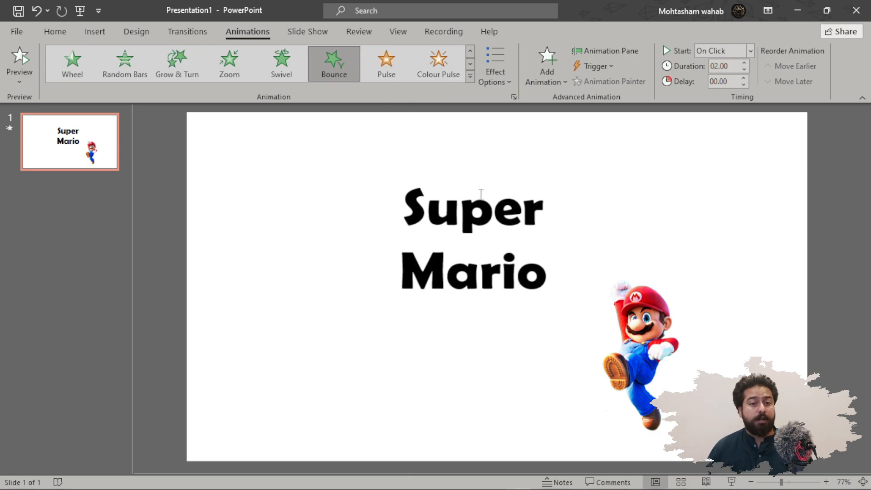
Play the slide show from the beginning and click through the title's Bounce entrance to the end.
left_click(80, 10)
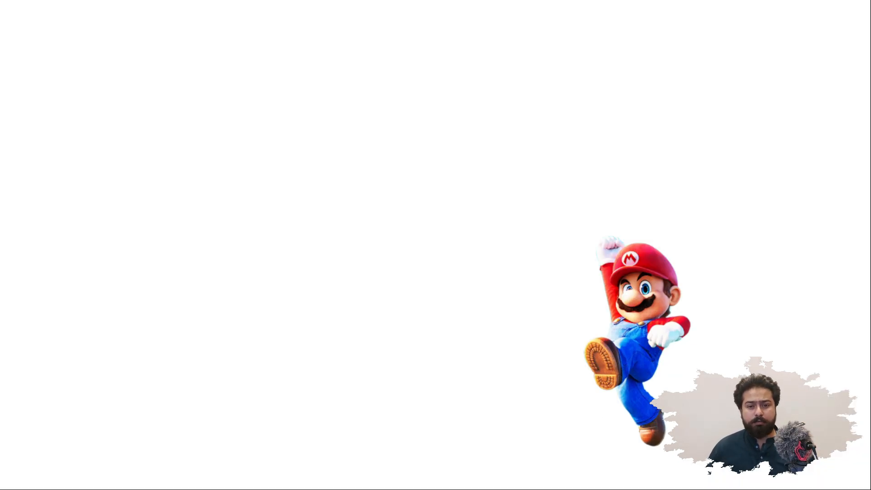
left_click(792, 162)
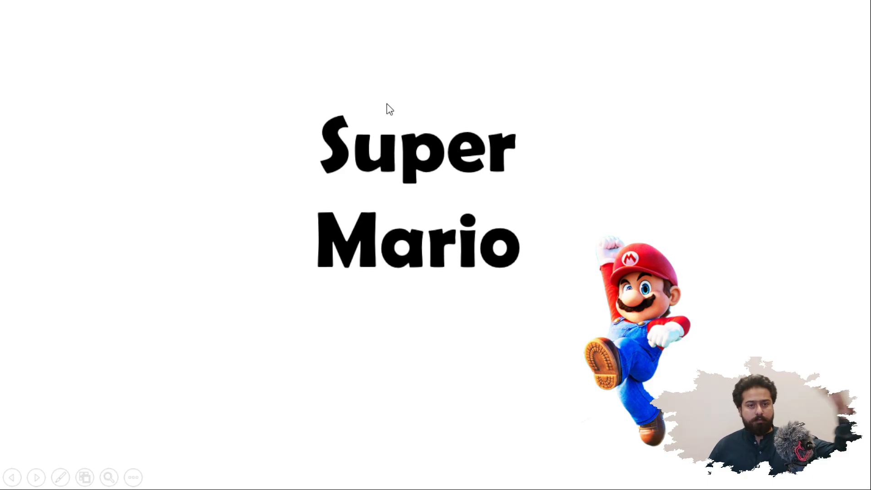
left_click(540, 167)
left_click(541, 167)
Apply the Bounce Right motion path to the Mario picture.
left_click(651, 322)
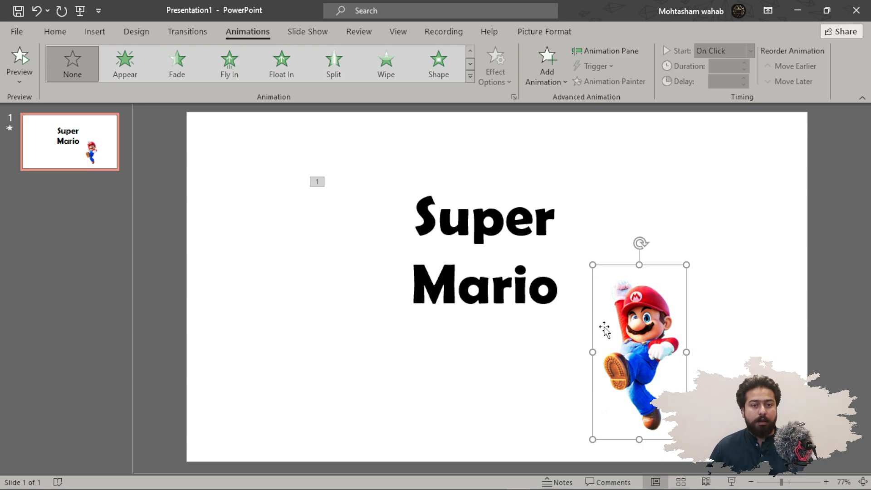
left_click(471, 77)
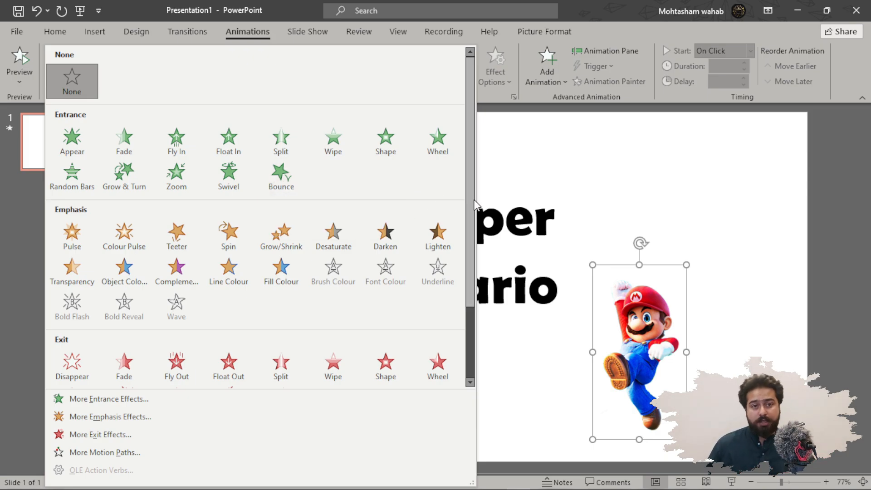
scroll(470, 200, "down", 3)
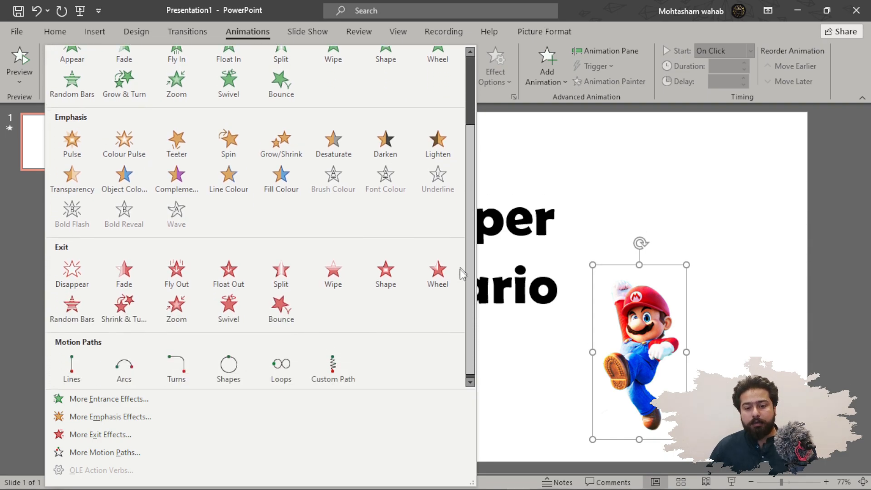
left_click(121, 454)
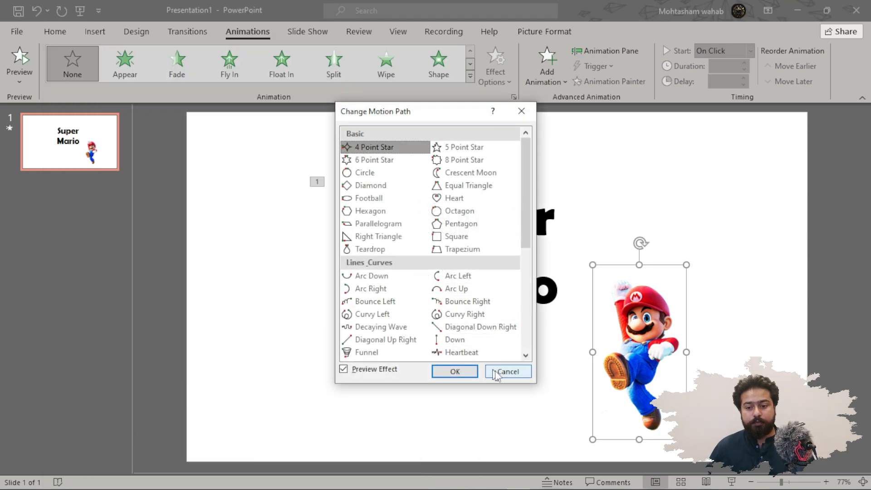
left_click(506, 367)
scroll(433, 336, "down", 3, "ctrl")
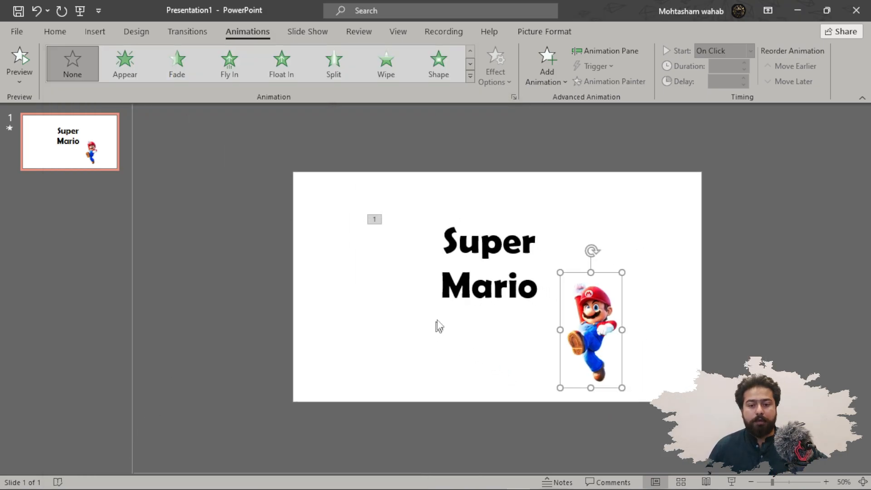
left_click(471, 76)
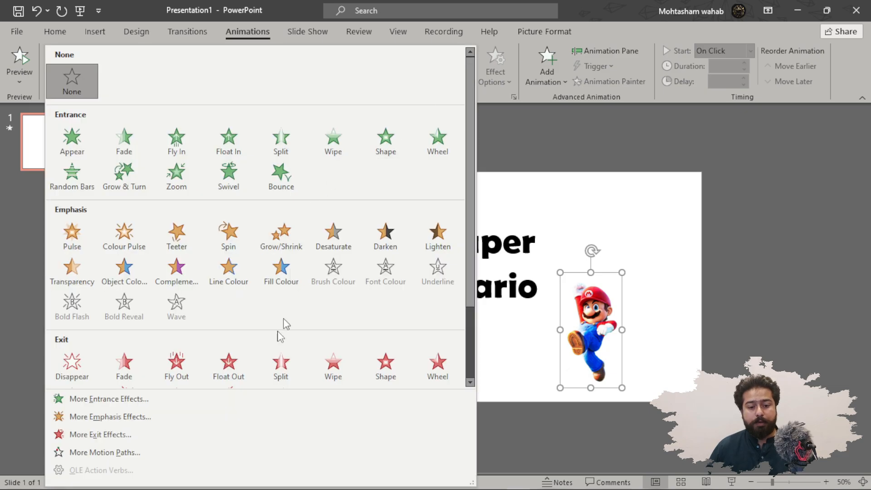
left_click(127, 461)
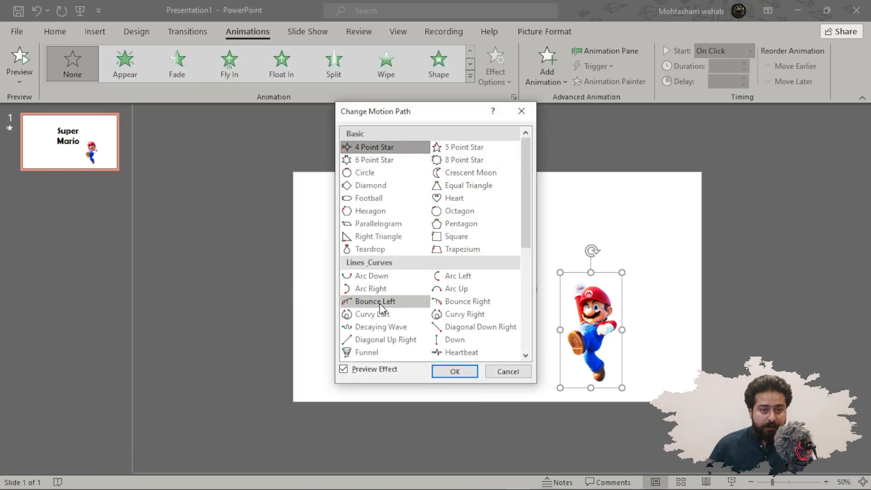
left_click(489, 303)
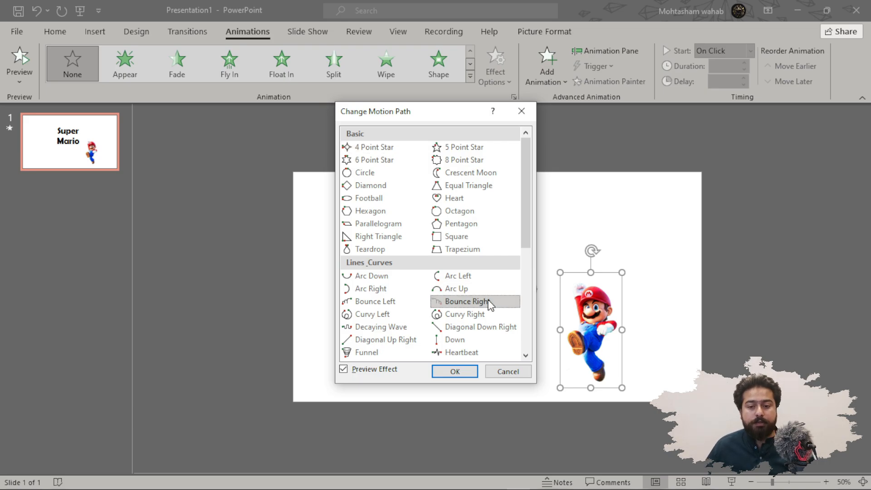
left_click(458, 373)
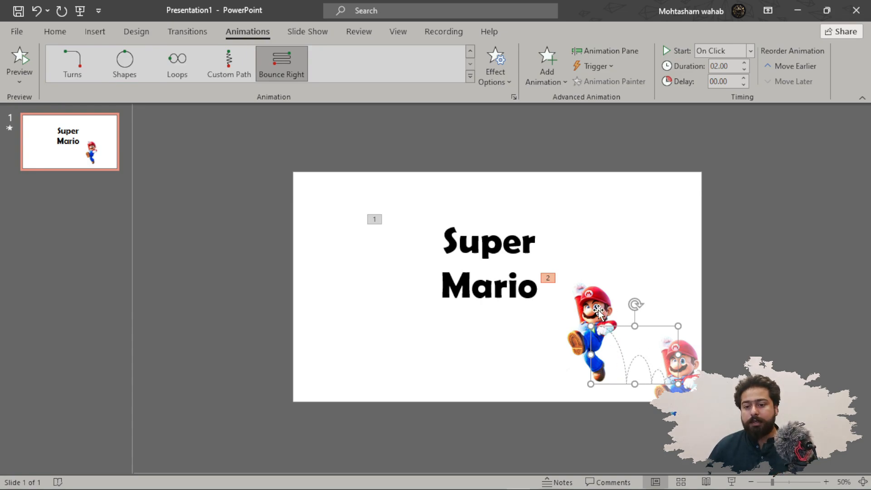
Move the Mario picture above the slide's top-left corner and stretch its bounce path down to the slide's lower middle.
left_click_drag(598, 312, 318, 96)
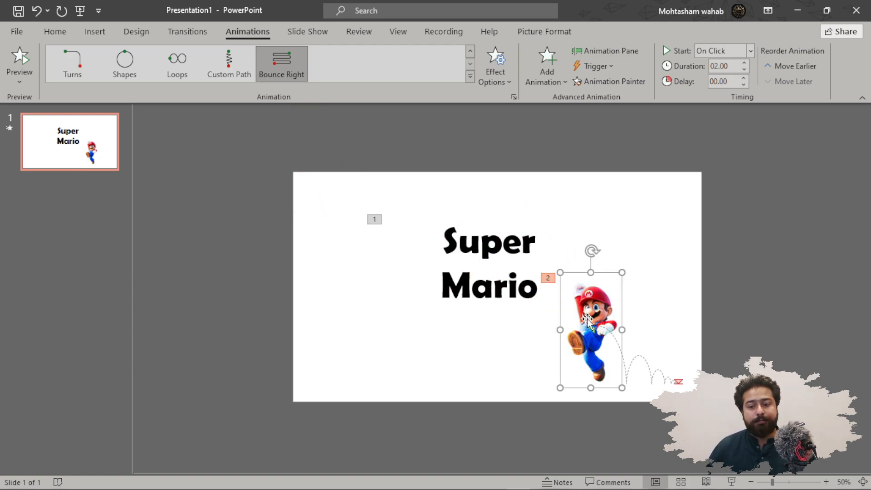
left_click_drag(590, 321, 338, 188)
left_click(426, 231)
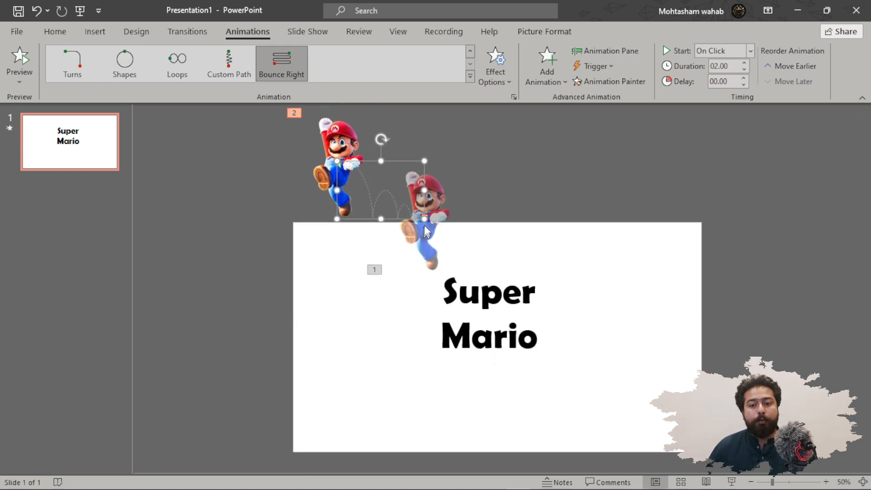
left_click_drag(426, 219, 578, 380)
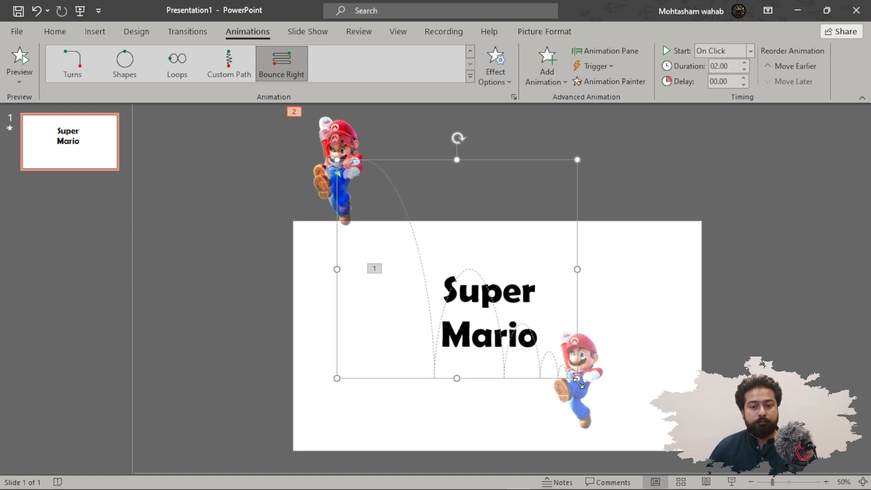
left_click_drag(334, 197, 335, 190)
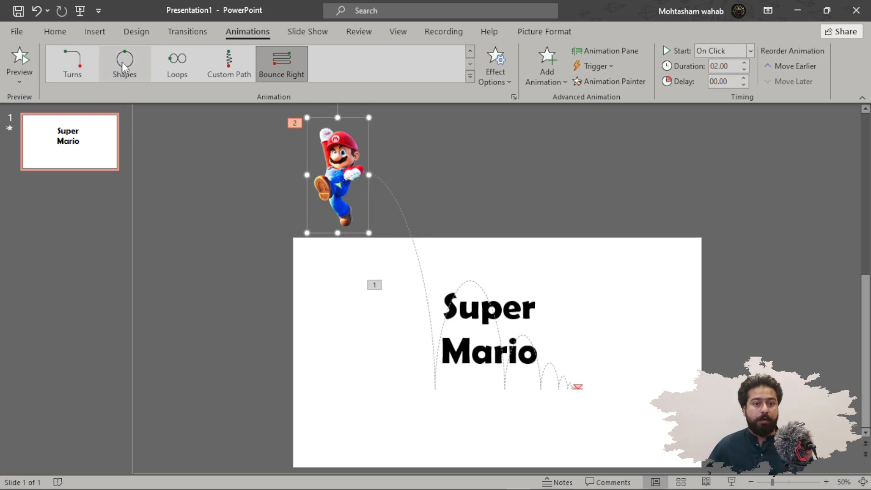
Play the slide show from the beginning and click through the title entrance and Mario's bounce path.
left_click(82, 11)
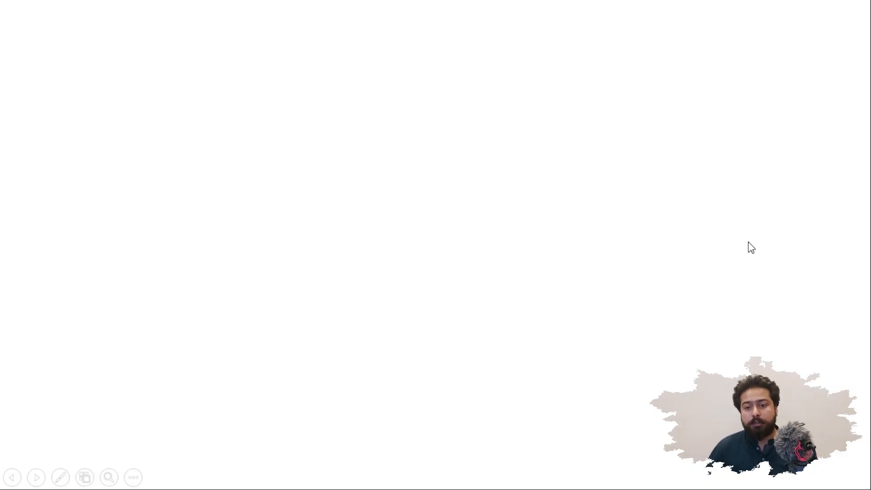
left_click(748, 241)
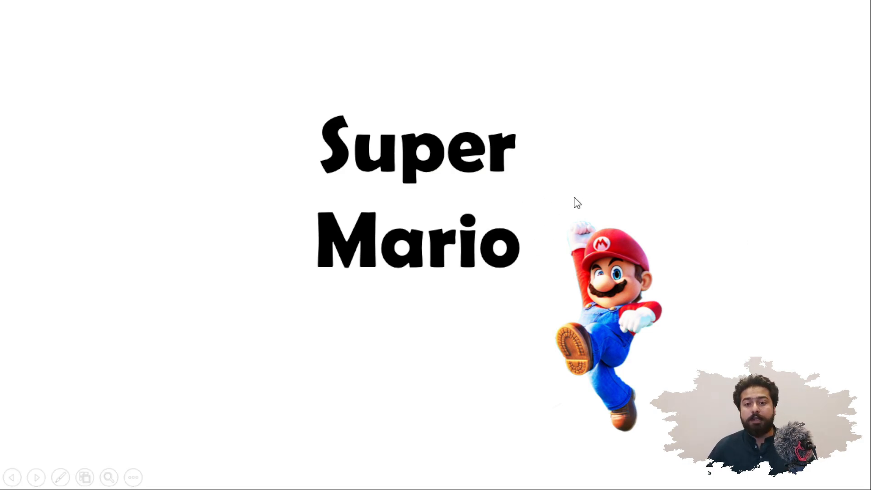
left_click(562, 231)
left_click(560, 229)
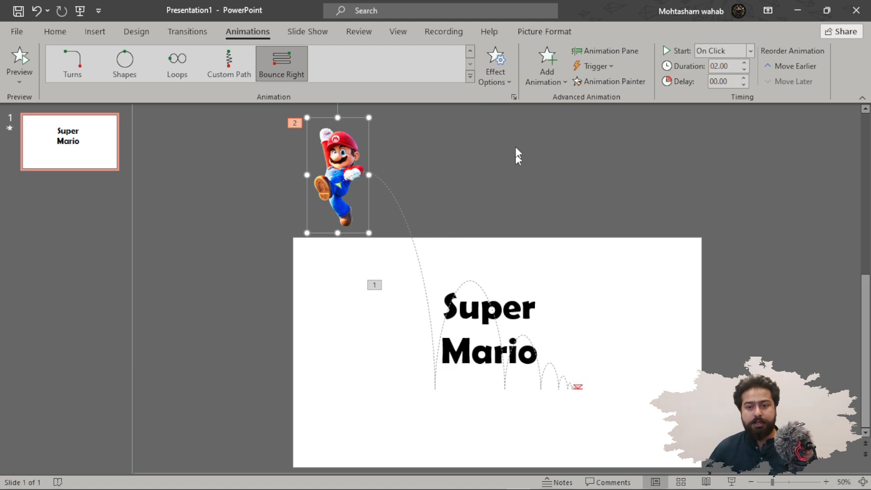
Edit the points of Mario's bounce path, raising its first landing point up beside the Super title.
left_click(510, 82)
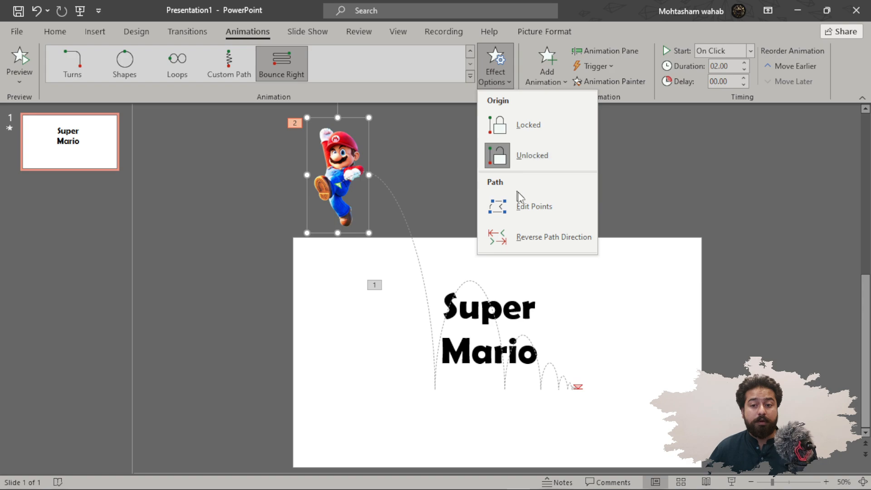
left_click(540, 210)
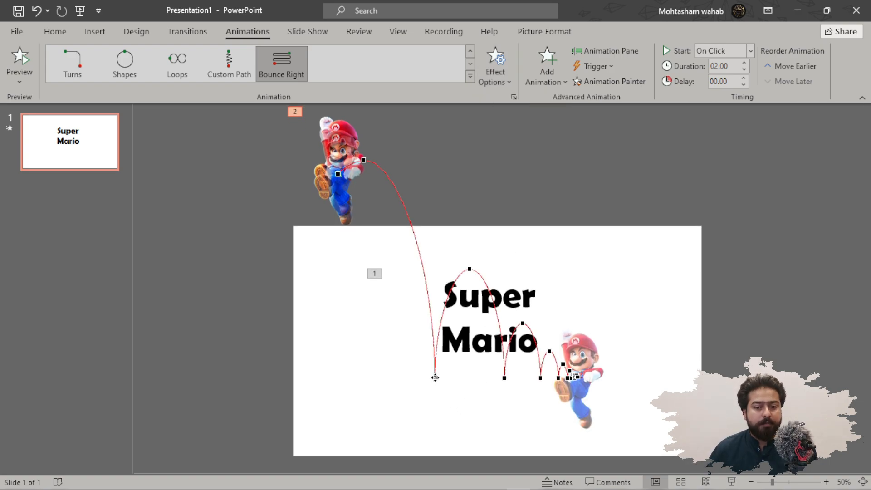
left_click_drag(436, 381, 442, 313)
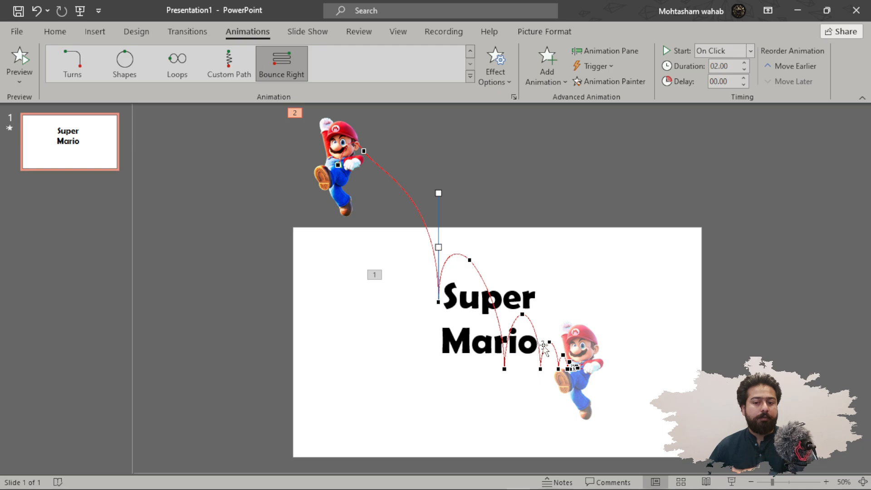
Replay the slide show to preview the edited bounce path, then reselect the Mario picture.
left_click(77, 15)
left_click(766, 154)
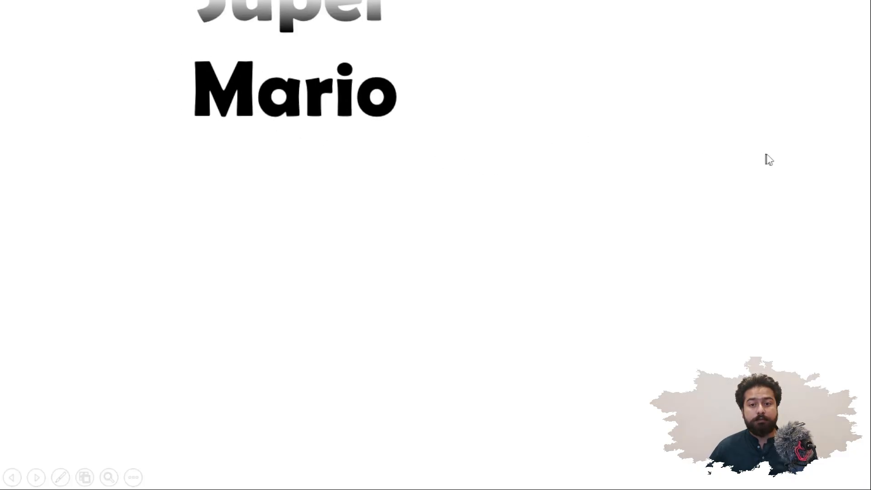
left_click(717, 176)
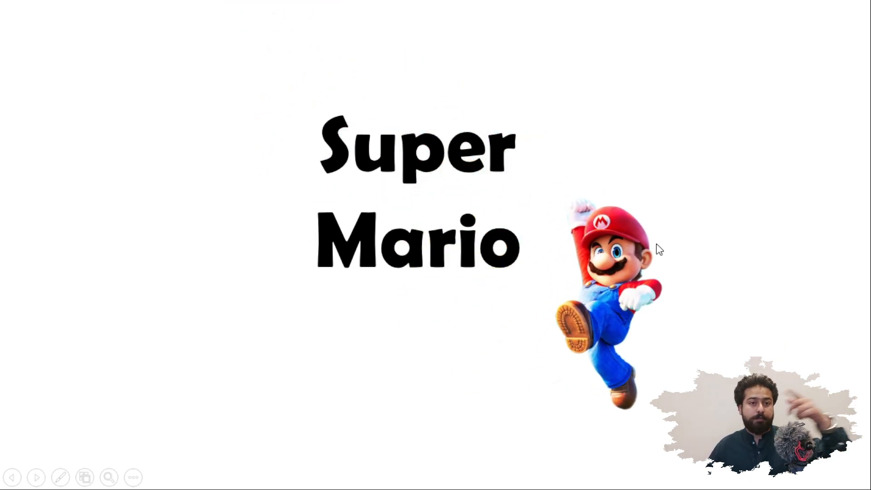
left_click(560, 227)
left_click(559, 225)
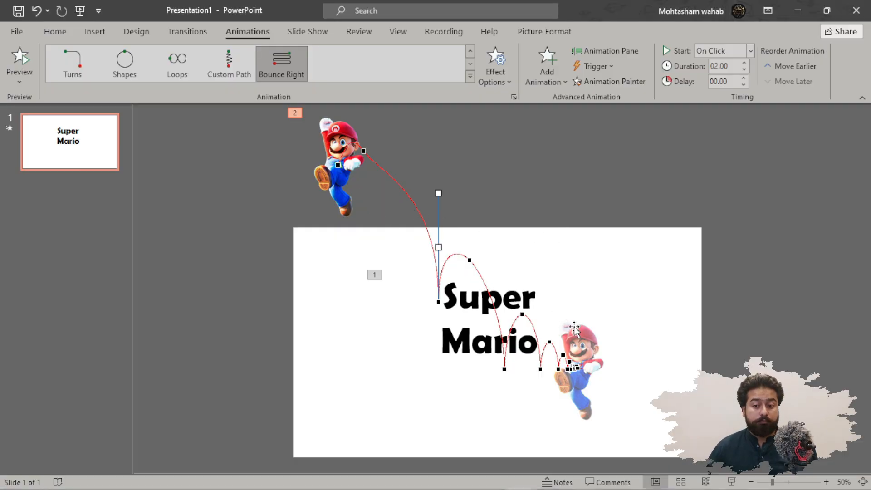
left_click(574, 411)
left_click(347, 191)
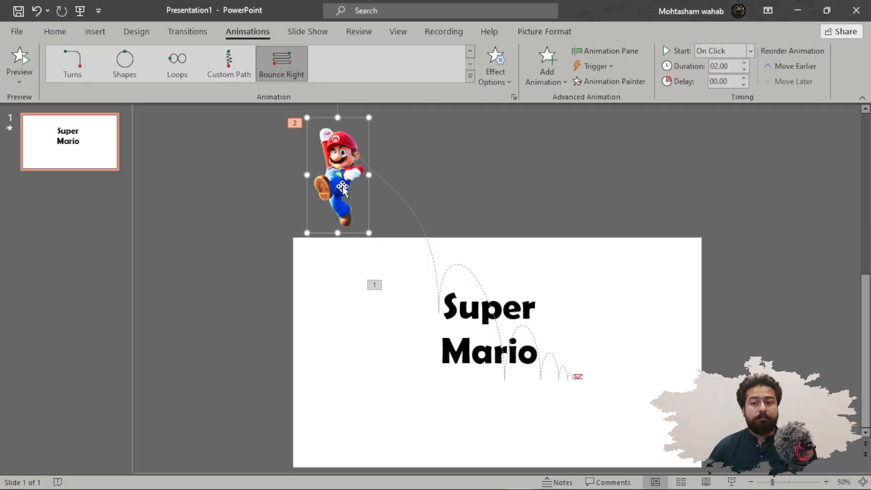